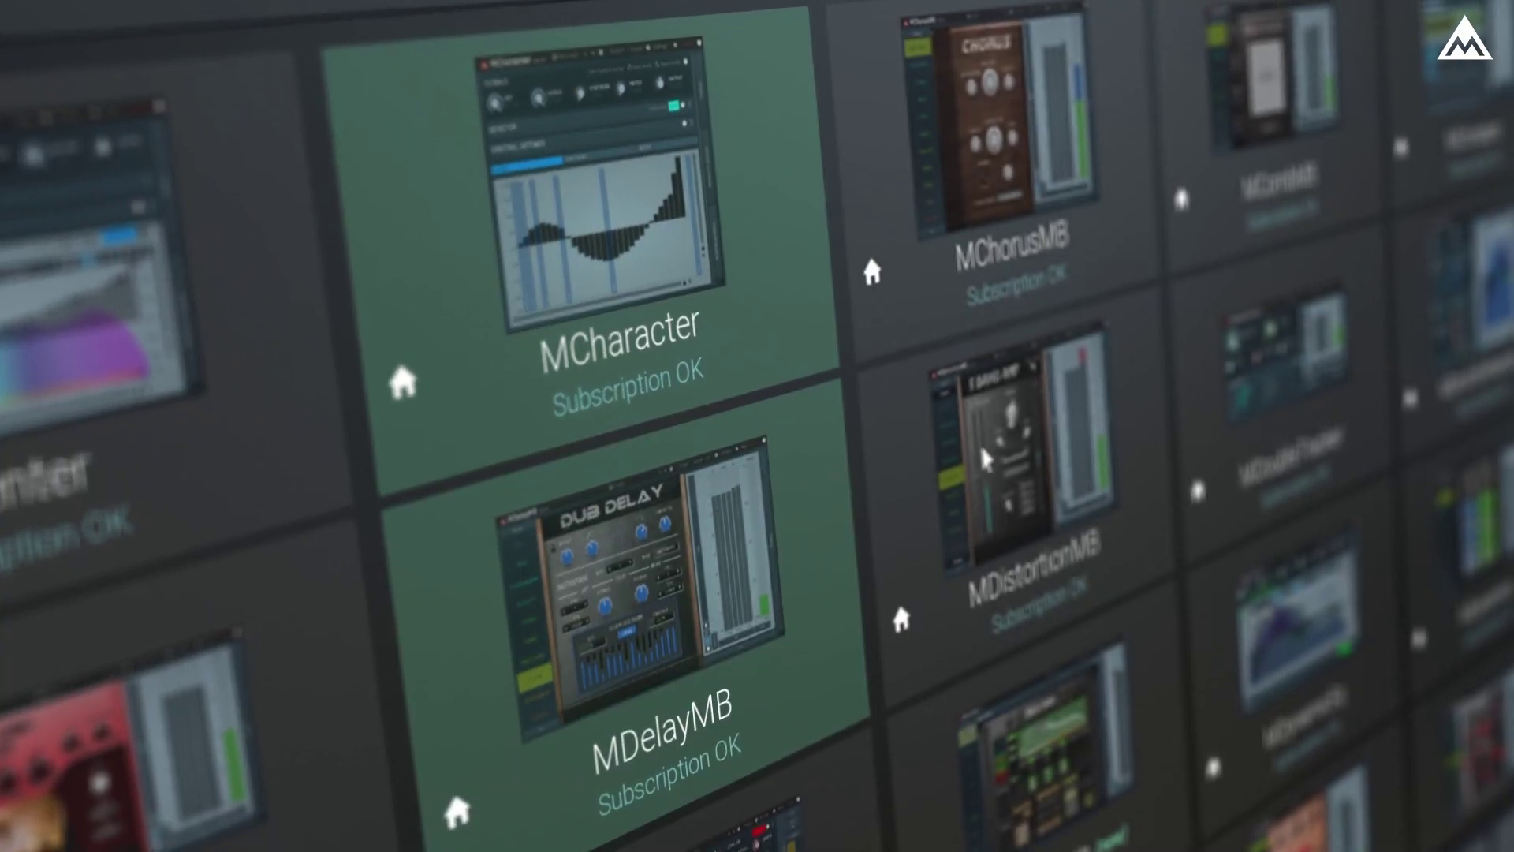
# - Mark MDistortionMB and another effect for install, enabling VST3, AAX and MSoundFactory instruments
pyautogui.click(1042, 591)
pyautogui.click(1135, 675)
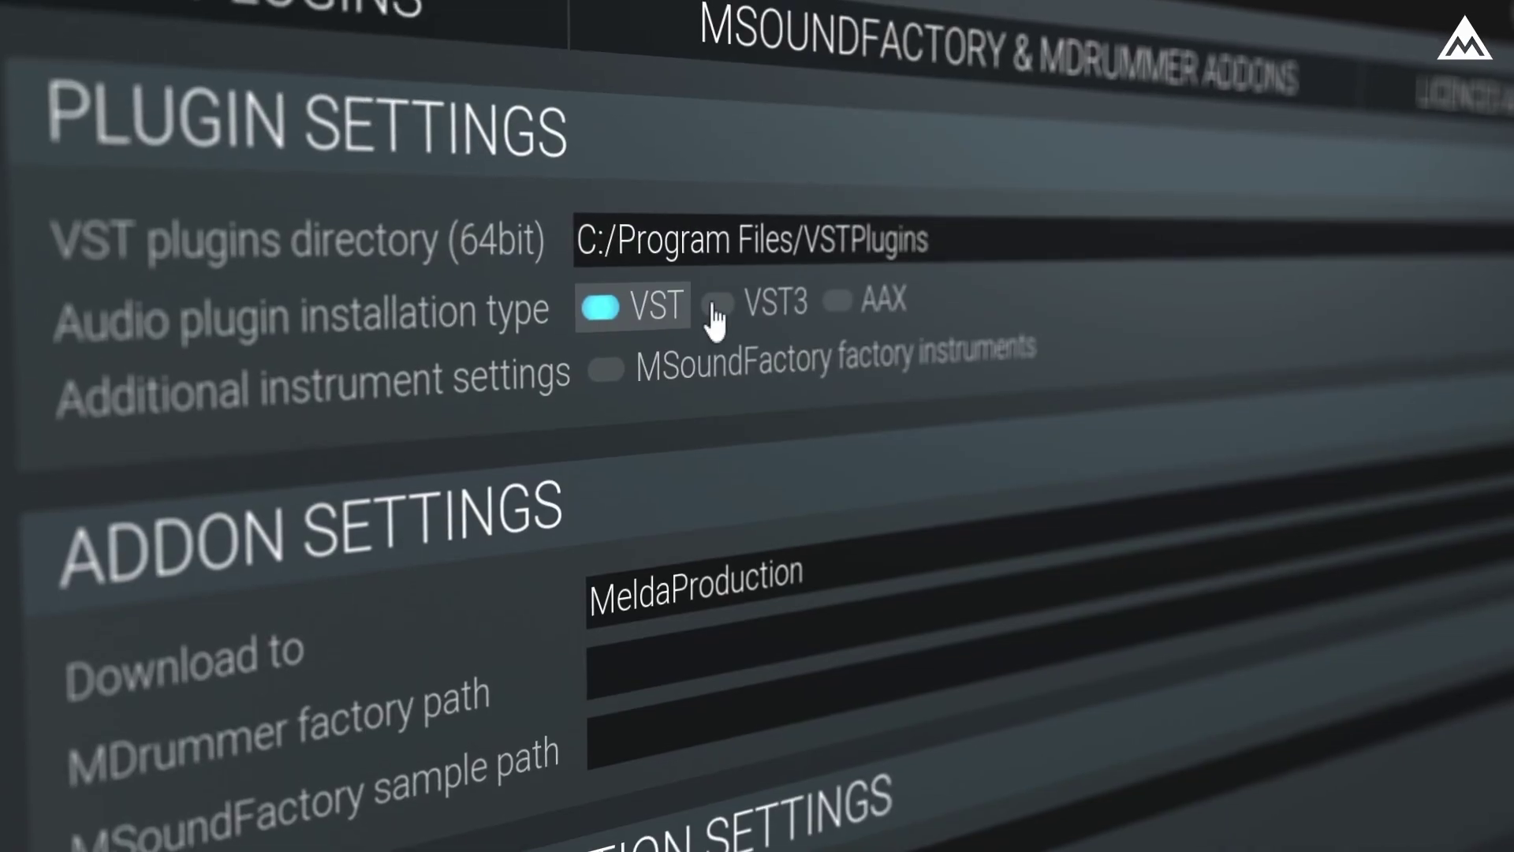
pyautogui.click(716, 310)
pyautogui.click(837, 303)
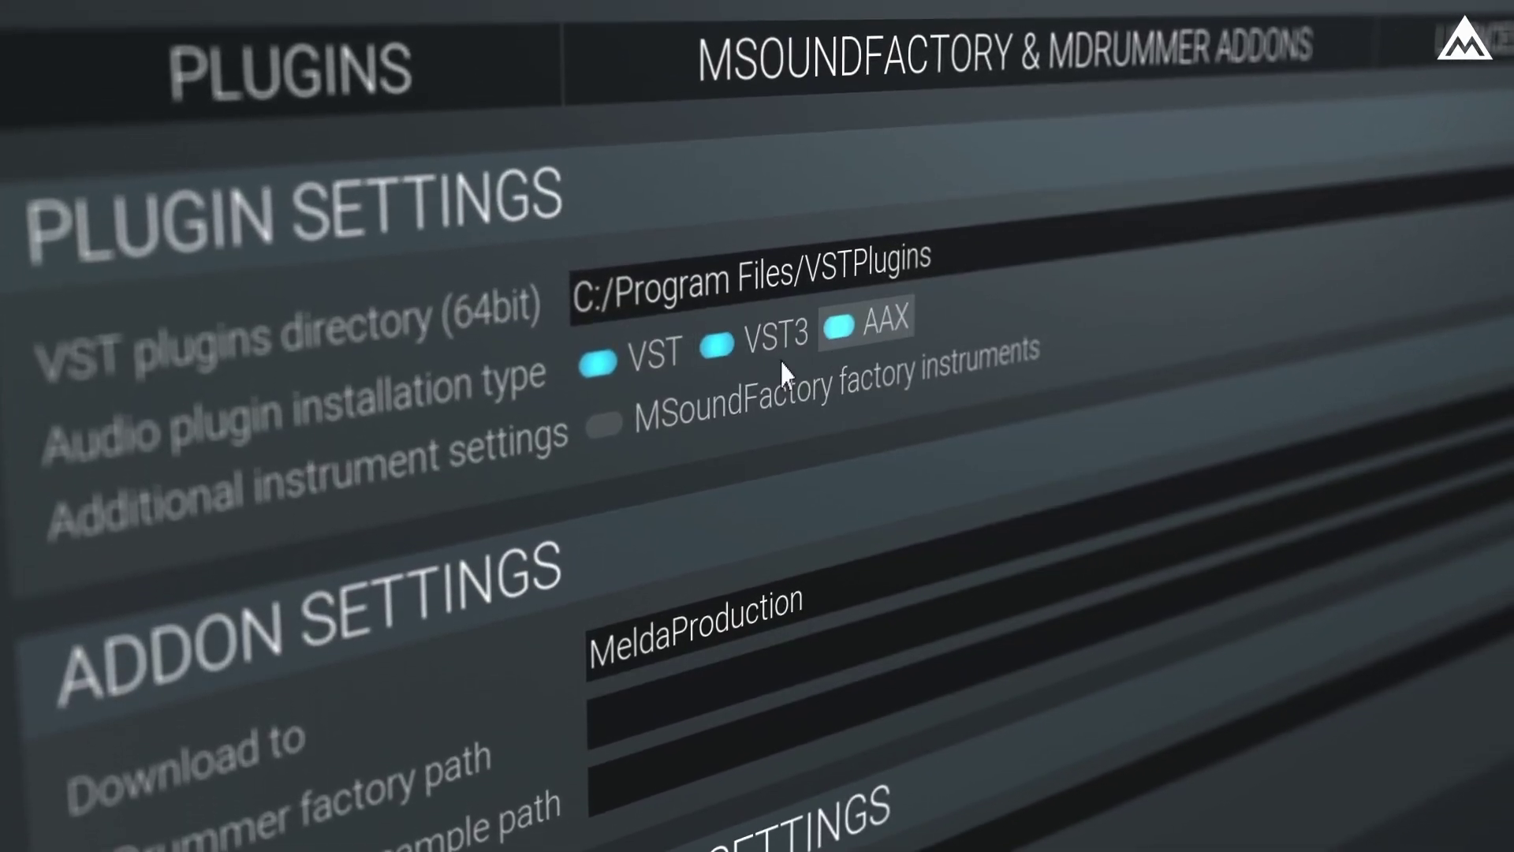
pyautogui.click(603, 423)
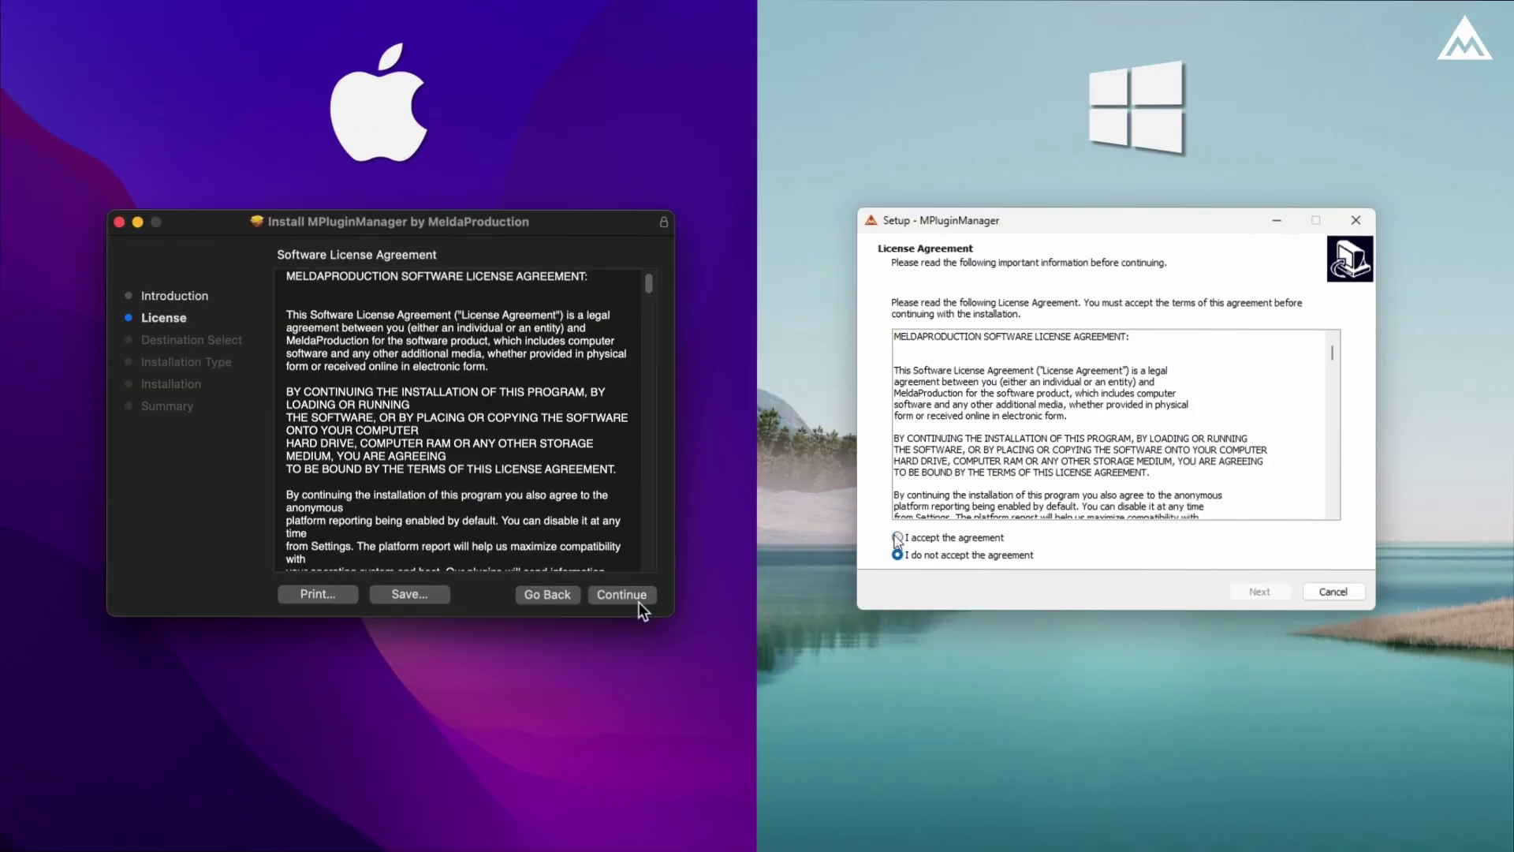
# - Run the Mac and Windows installers, accepting the licence and default destination, through installation
pyautogui.click(900, 532)
pyautogui.click(639, 603)
pyautogui.click(1260, 591)
pyautogui.click(592, 472)
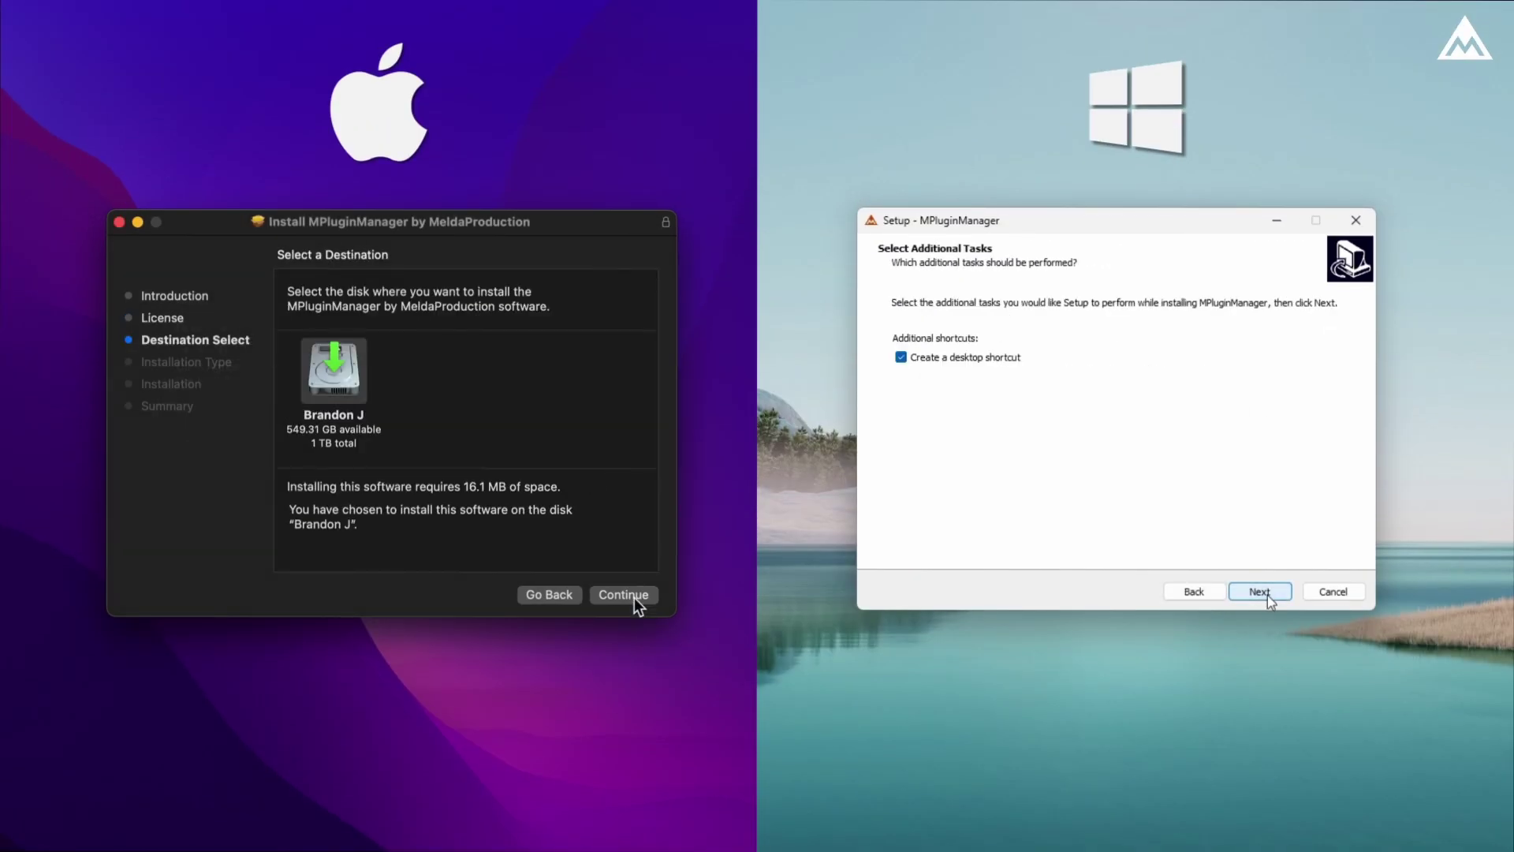
pyautogui.click(635, 598)
pyautogui.click(1269, 600)
pyautogui.click(635, 597)
pyautogui.click(1270, 599)
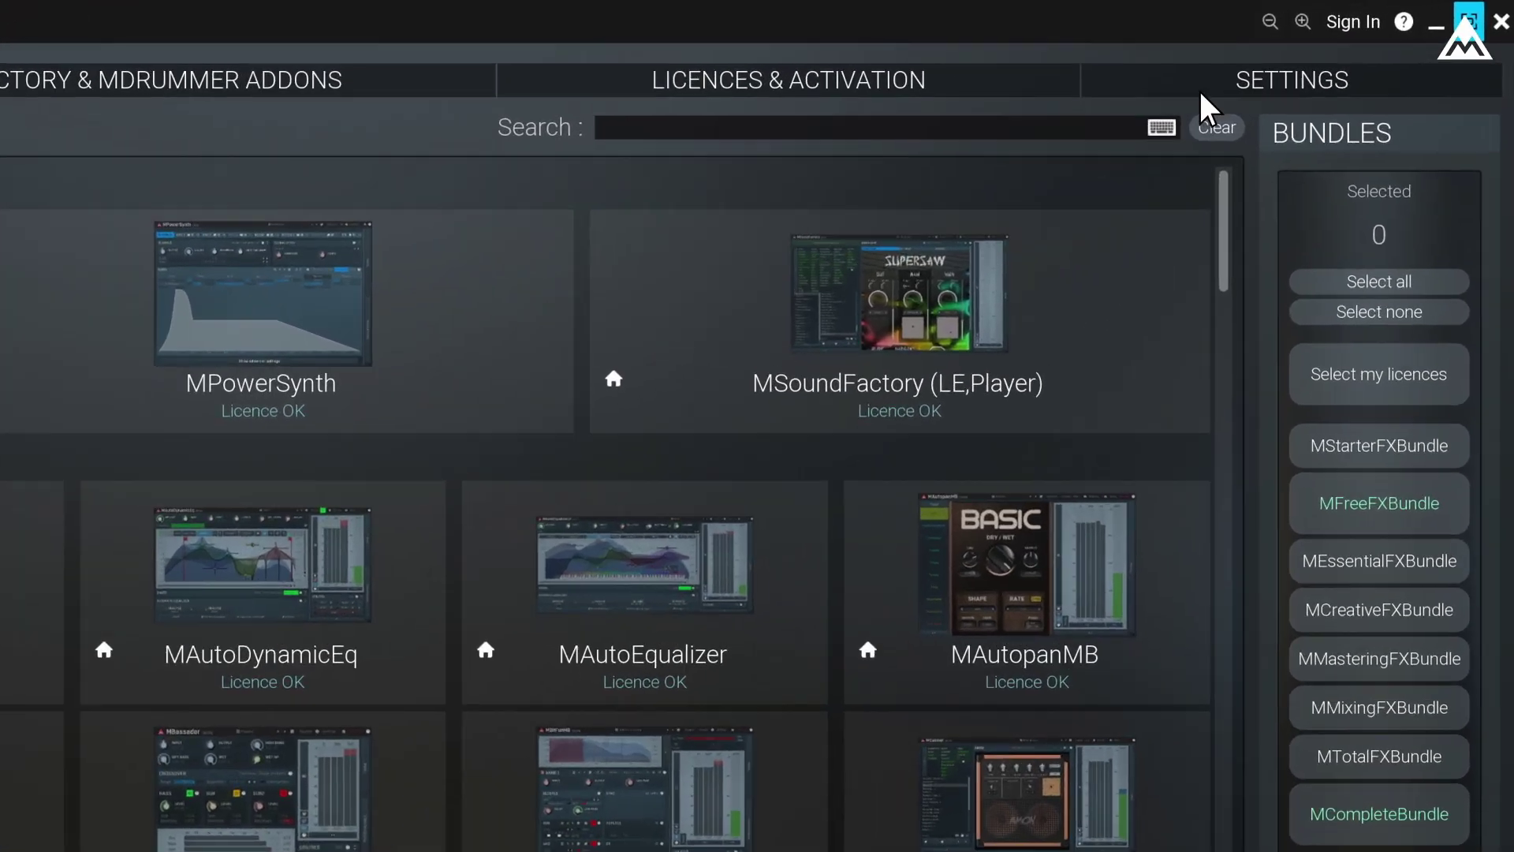
# - Sign in with e-mail and password, confirm licence and subscription activation, and dismiss Licence Information
pyautogui.click(1403, 15)
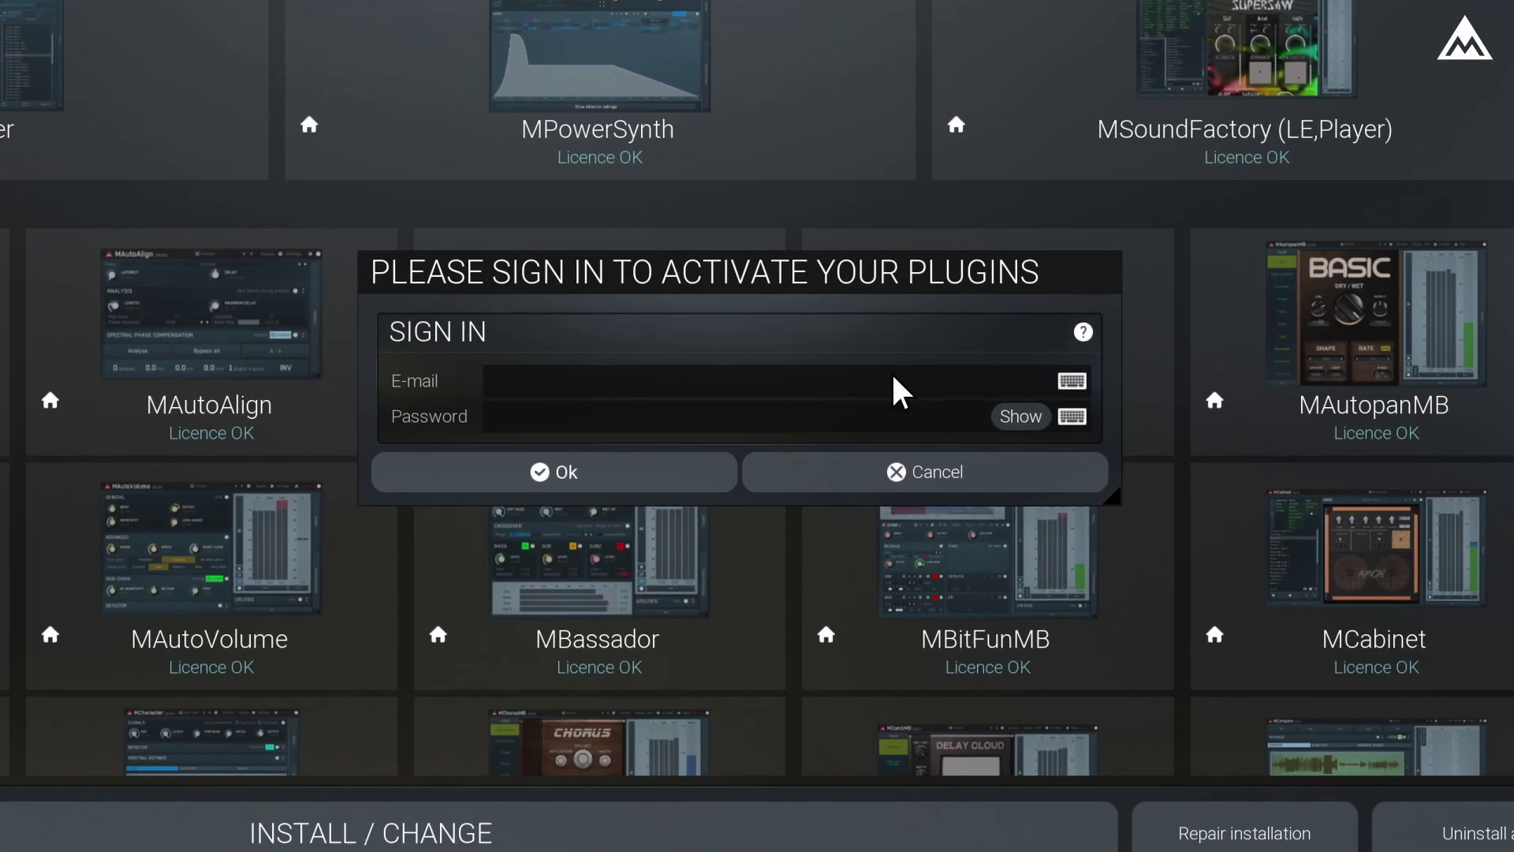
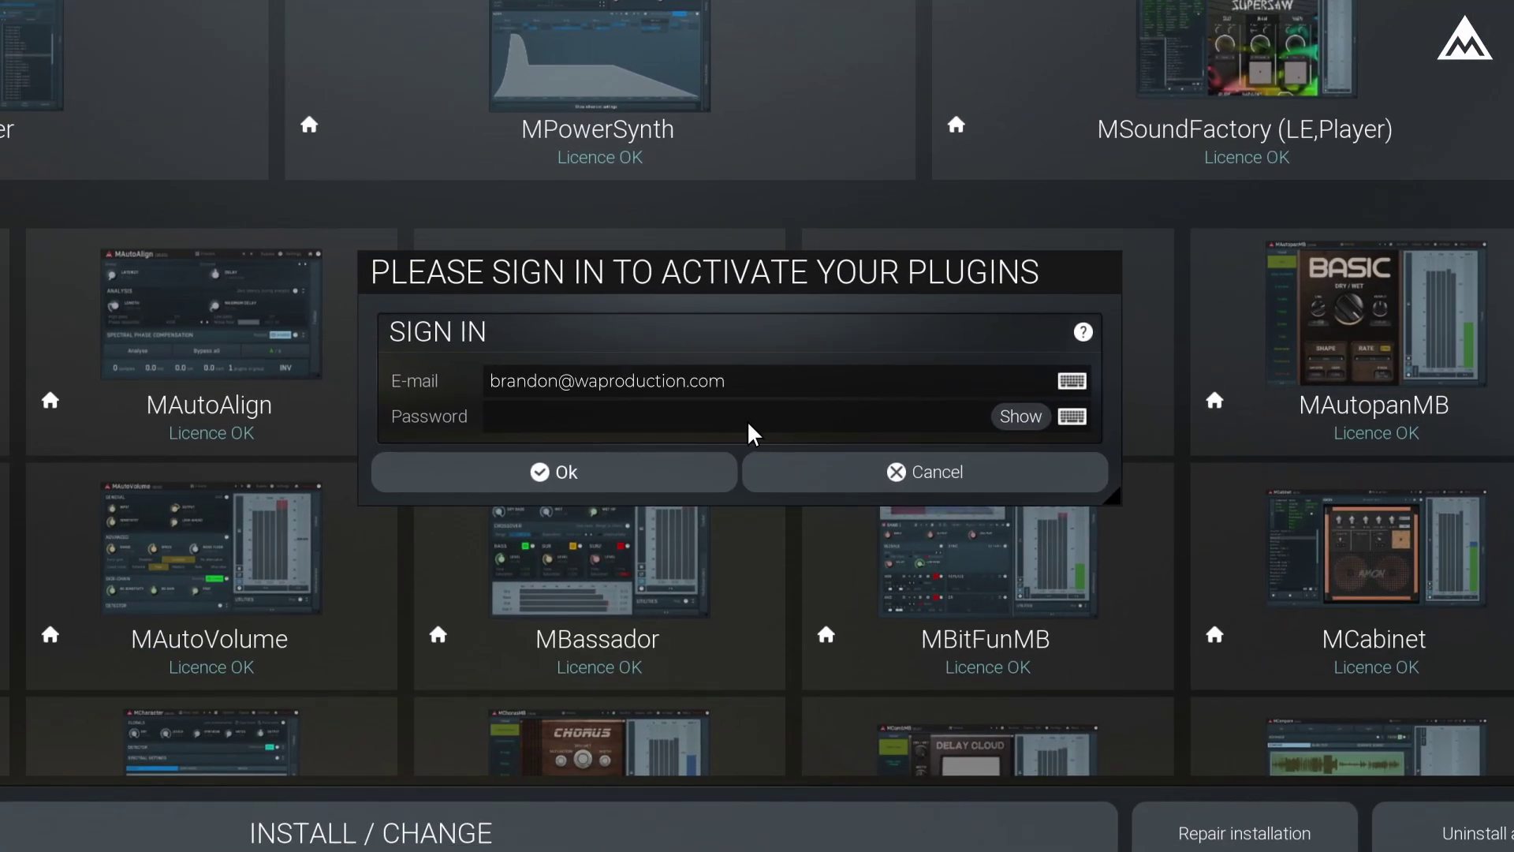
pyautogui.write('#################')
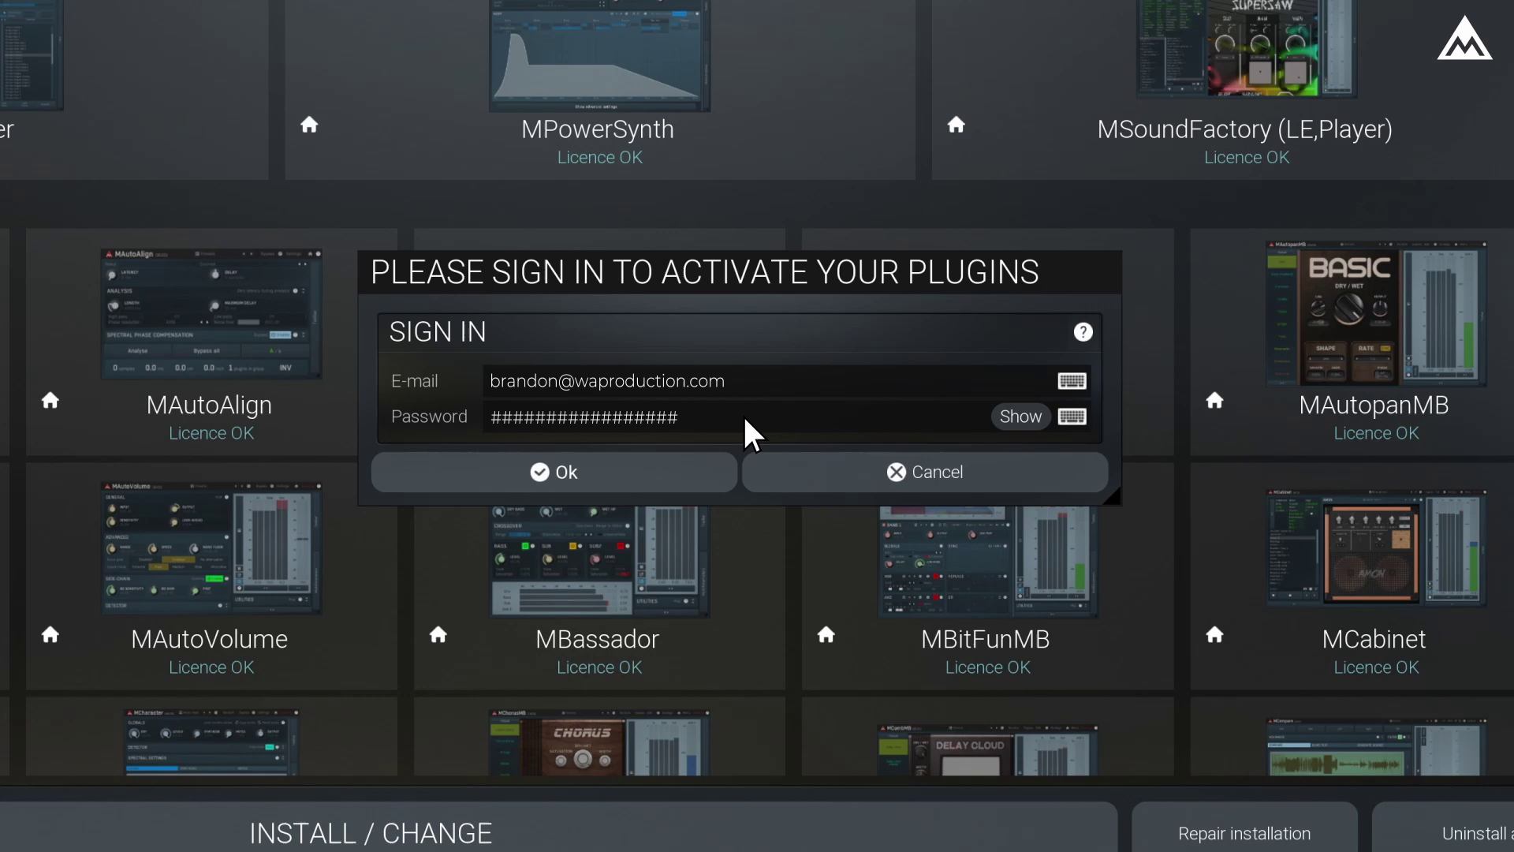
pyautogui.click(581, 483)
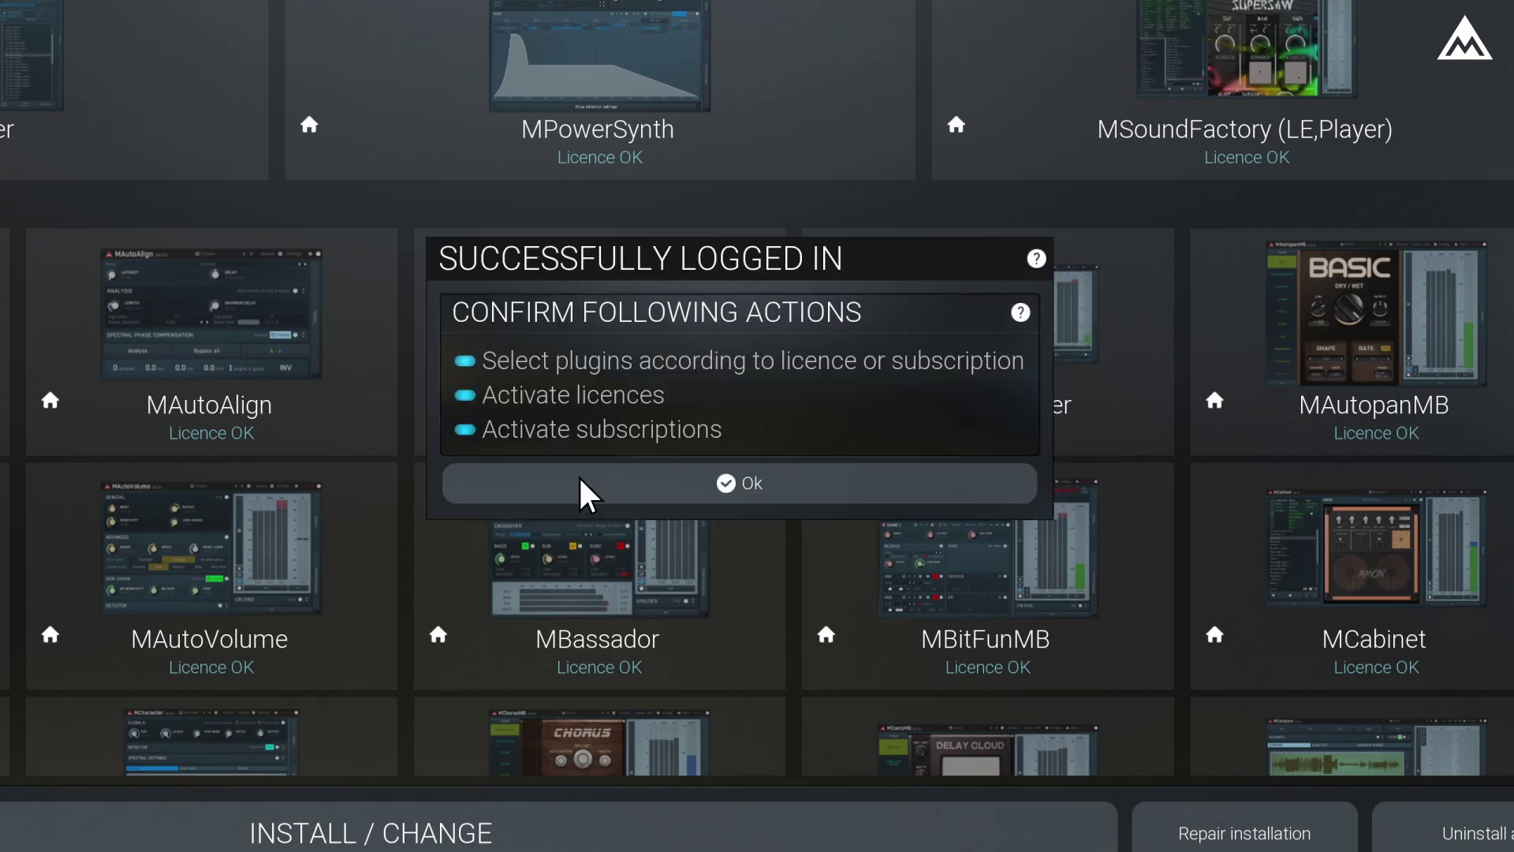
pyautogui.click(727, 486)
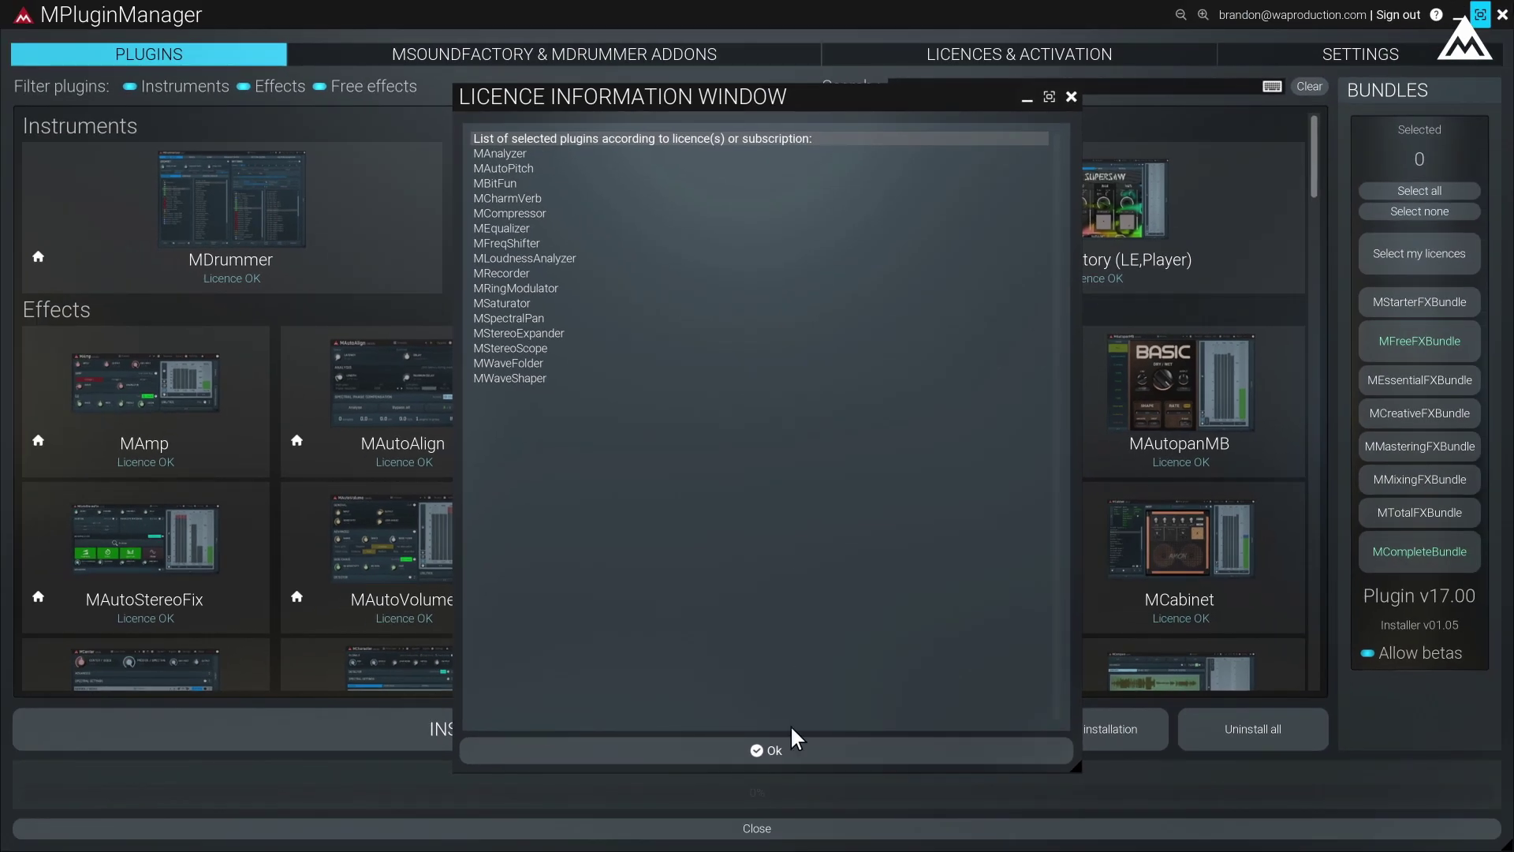
pyautogui.click(792, 750)
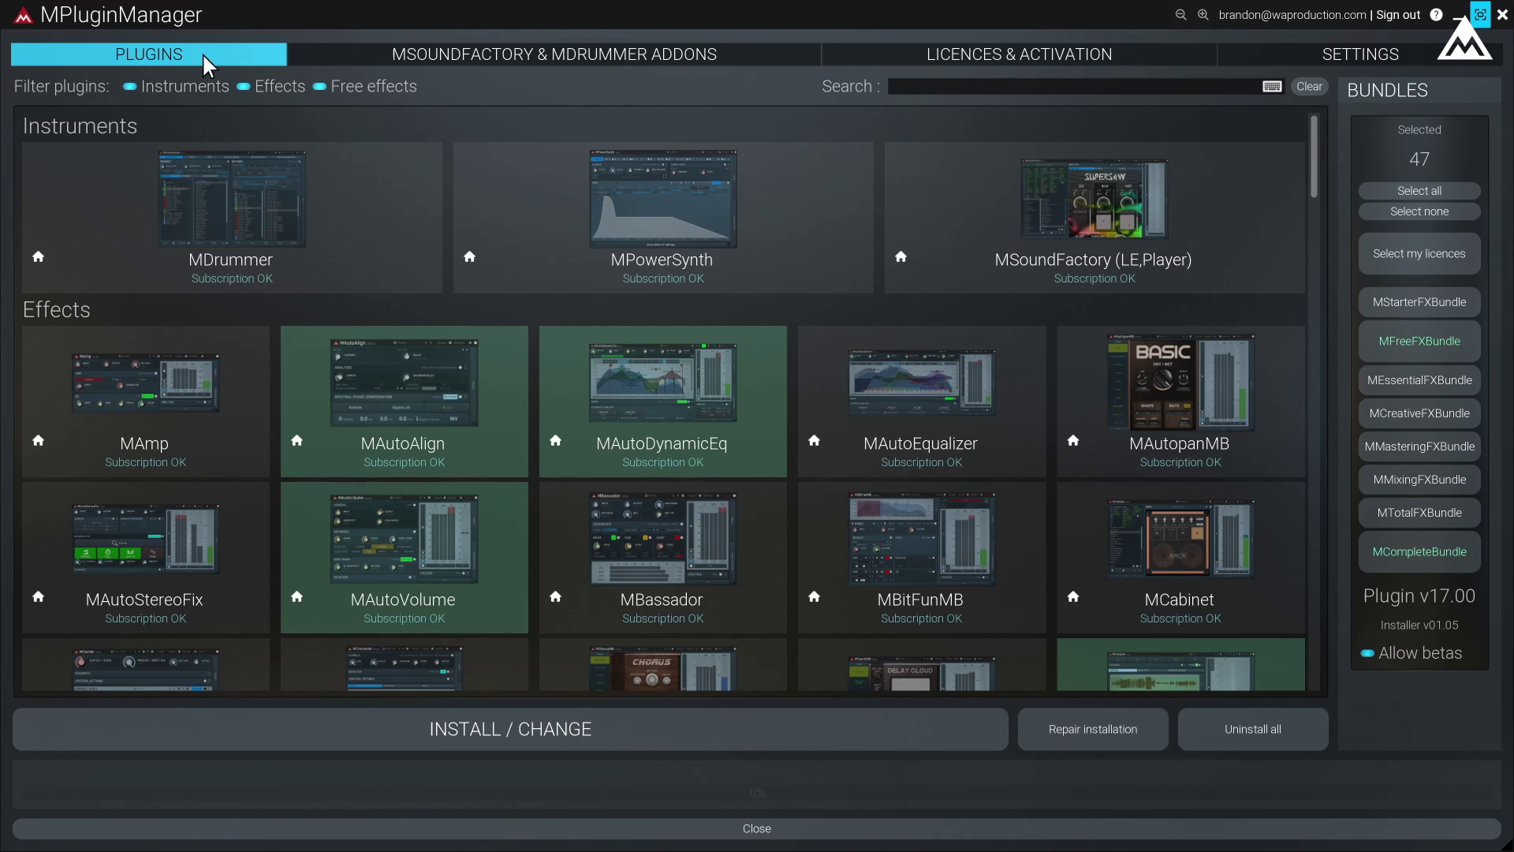
pyautogui.click(740, 63)
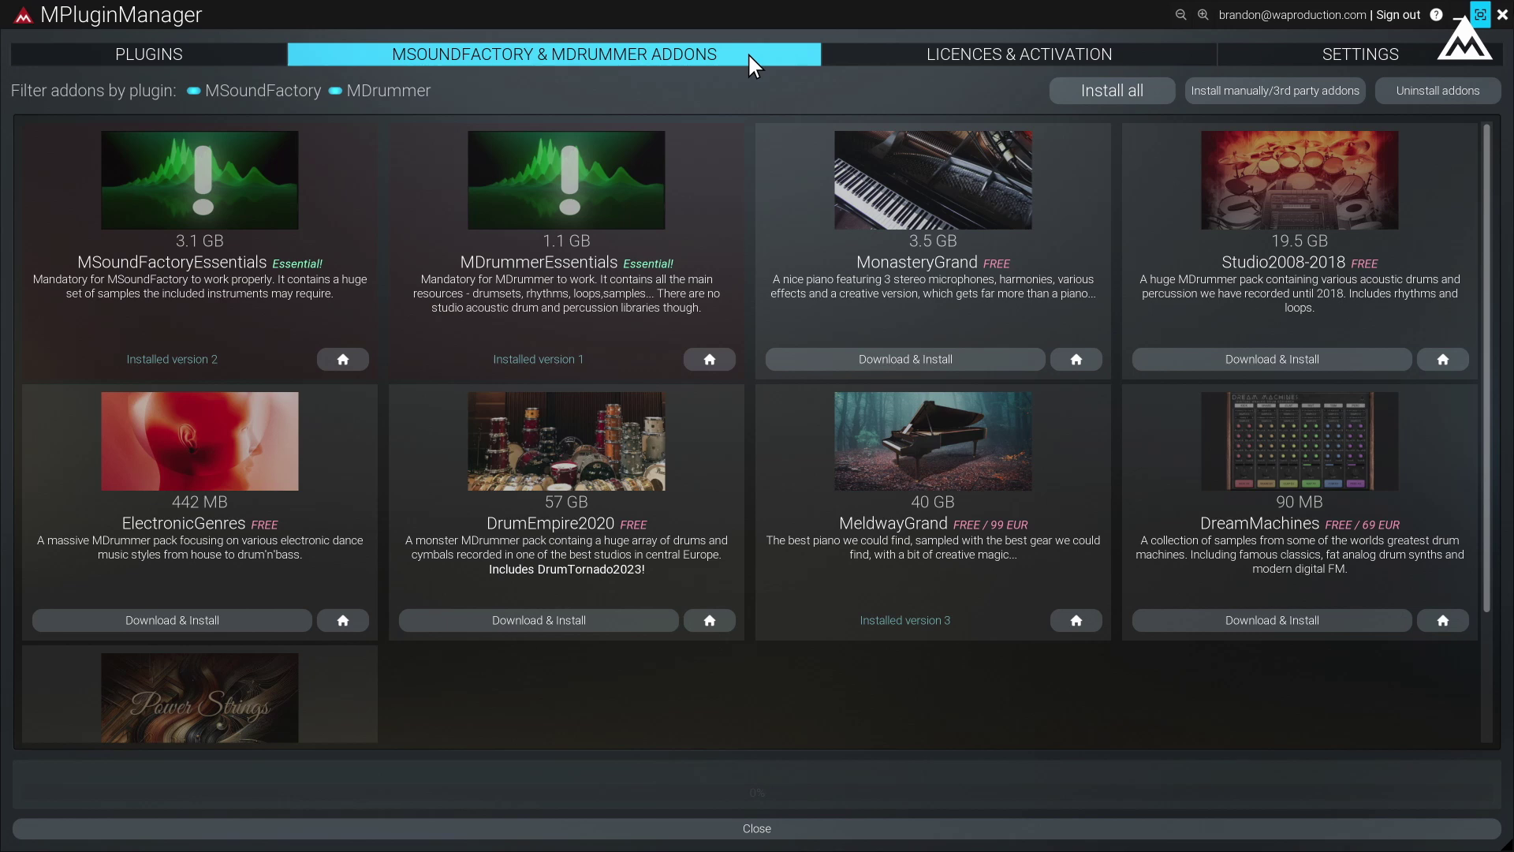
pyautogui.click(1152, 56)
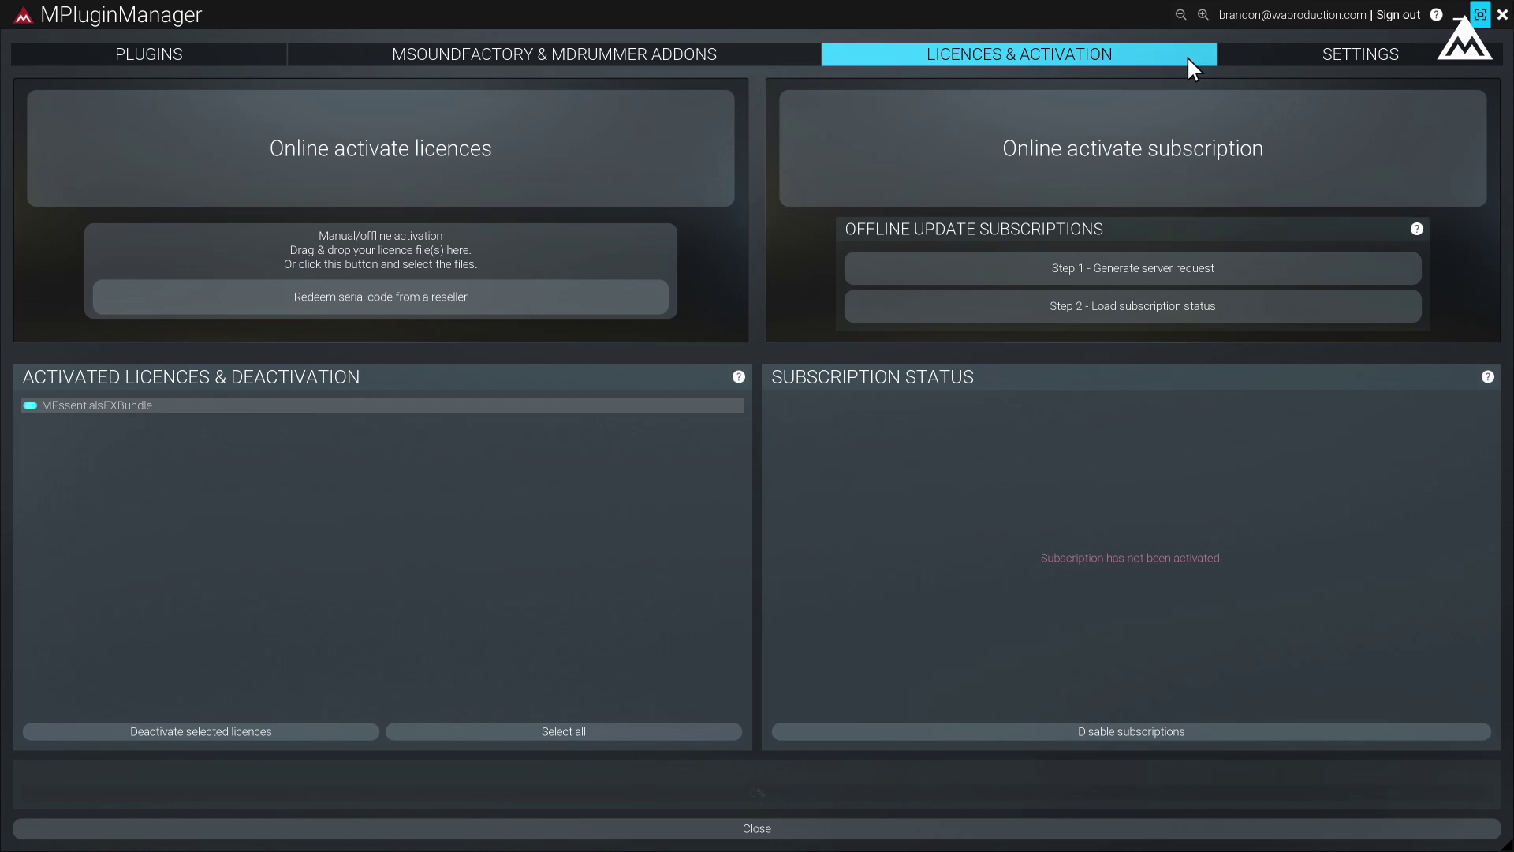
pyautogui.click(1434, 62)
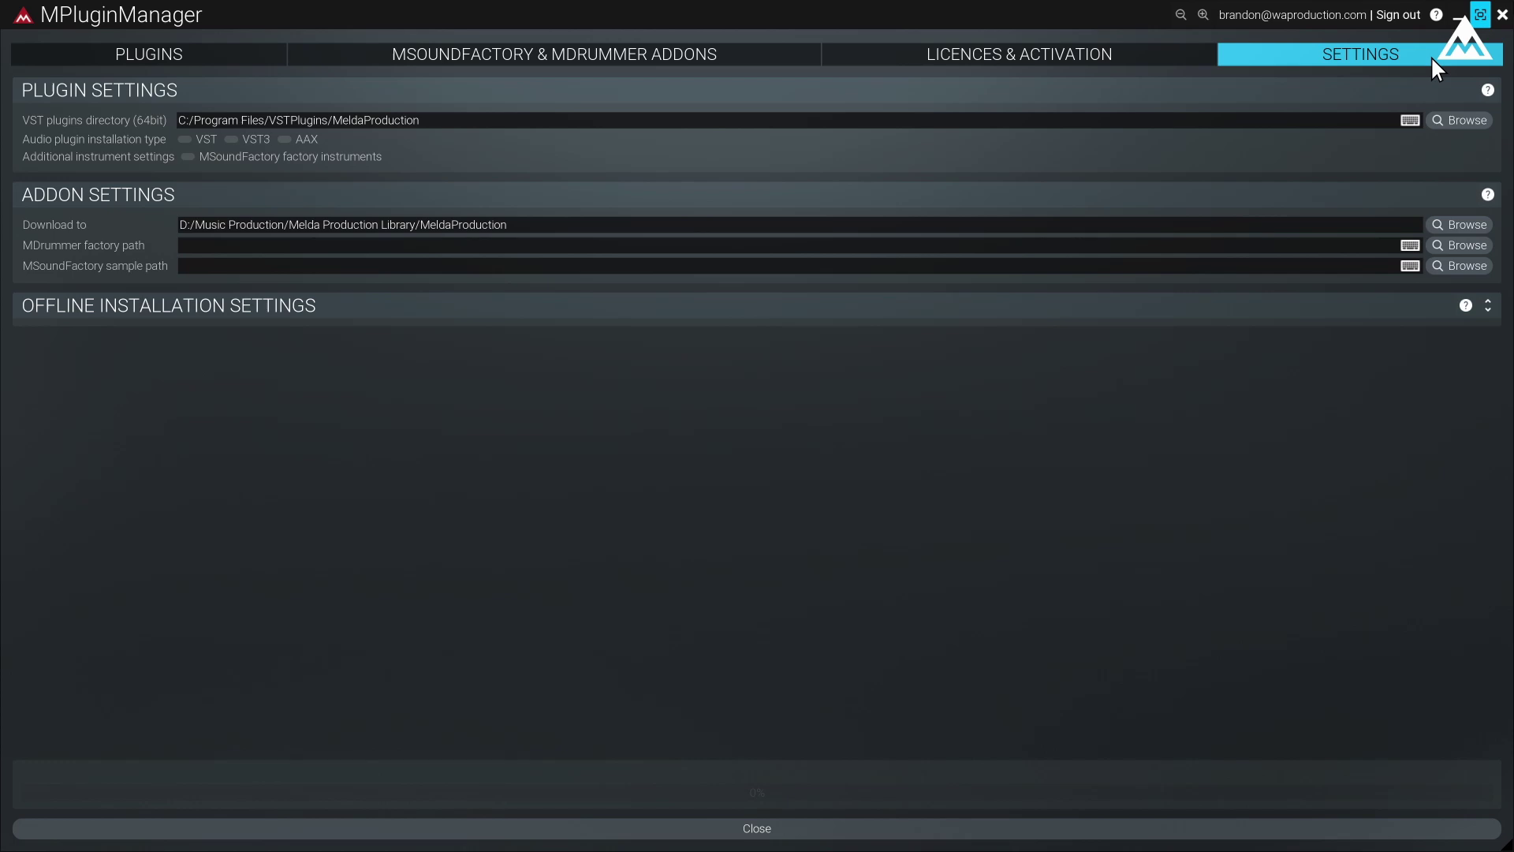
pyautogui.click(222, 59)
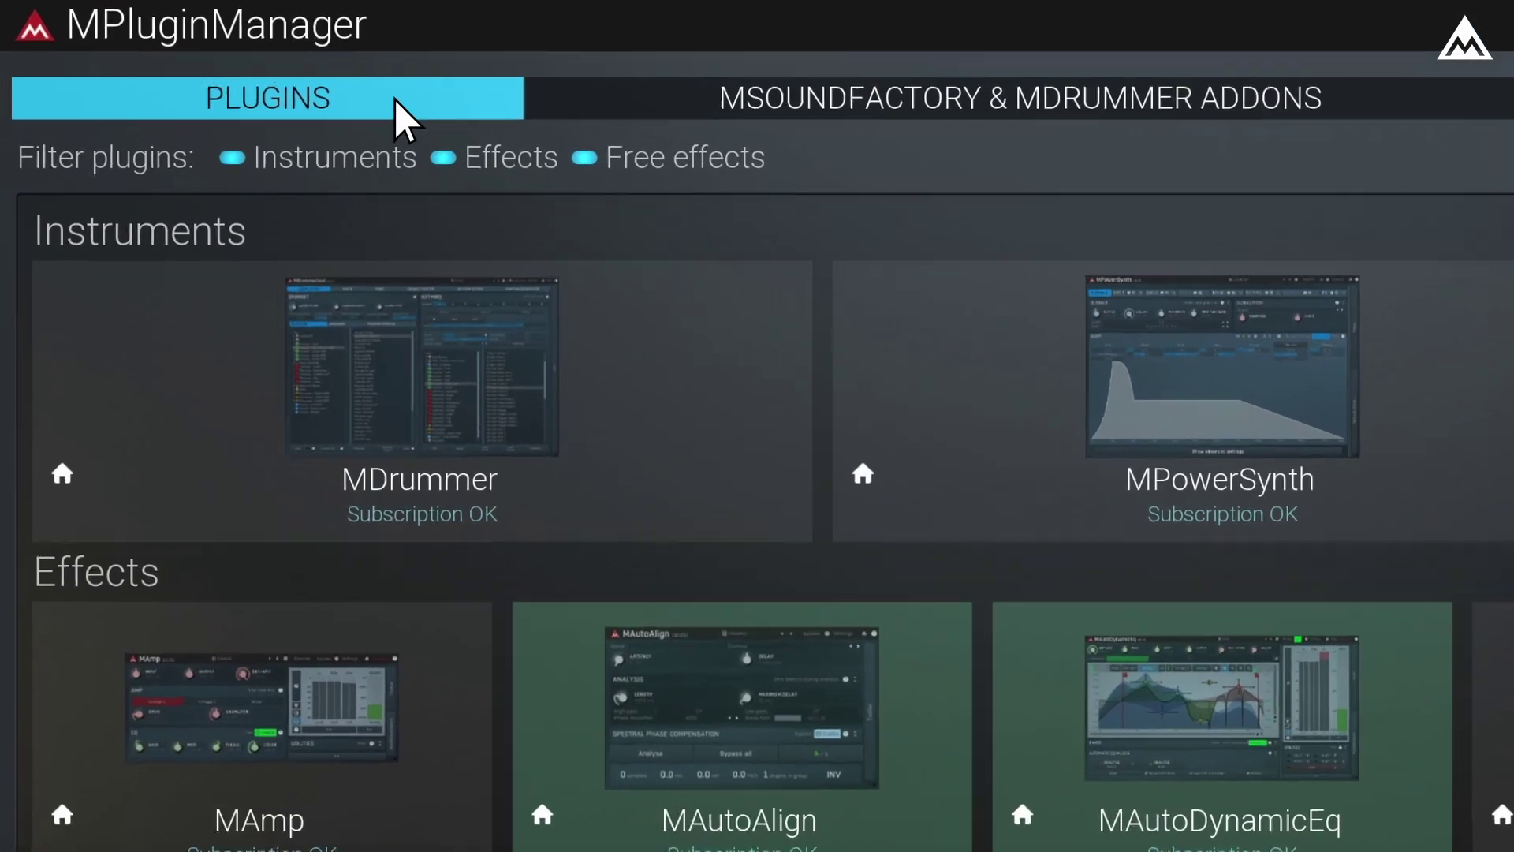
pyautogui.click(325, 166)
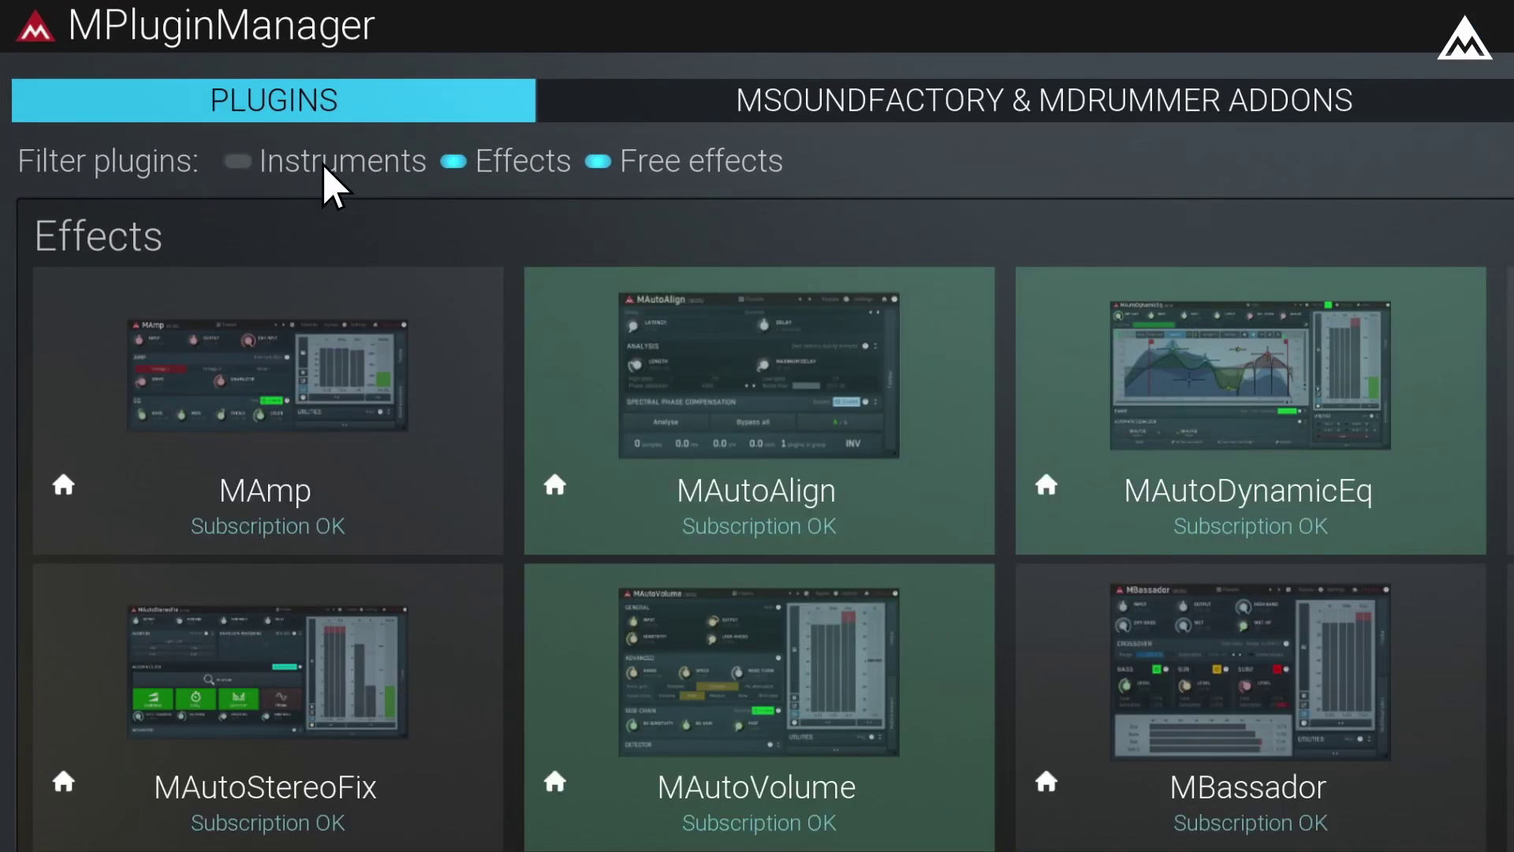
pyautogui.click(610, 167)
pyautogui.click(311, 175)
pyautogui.click(687, 174)
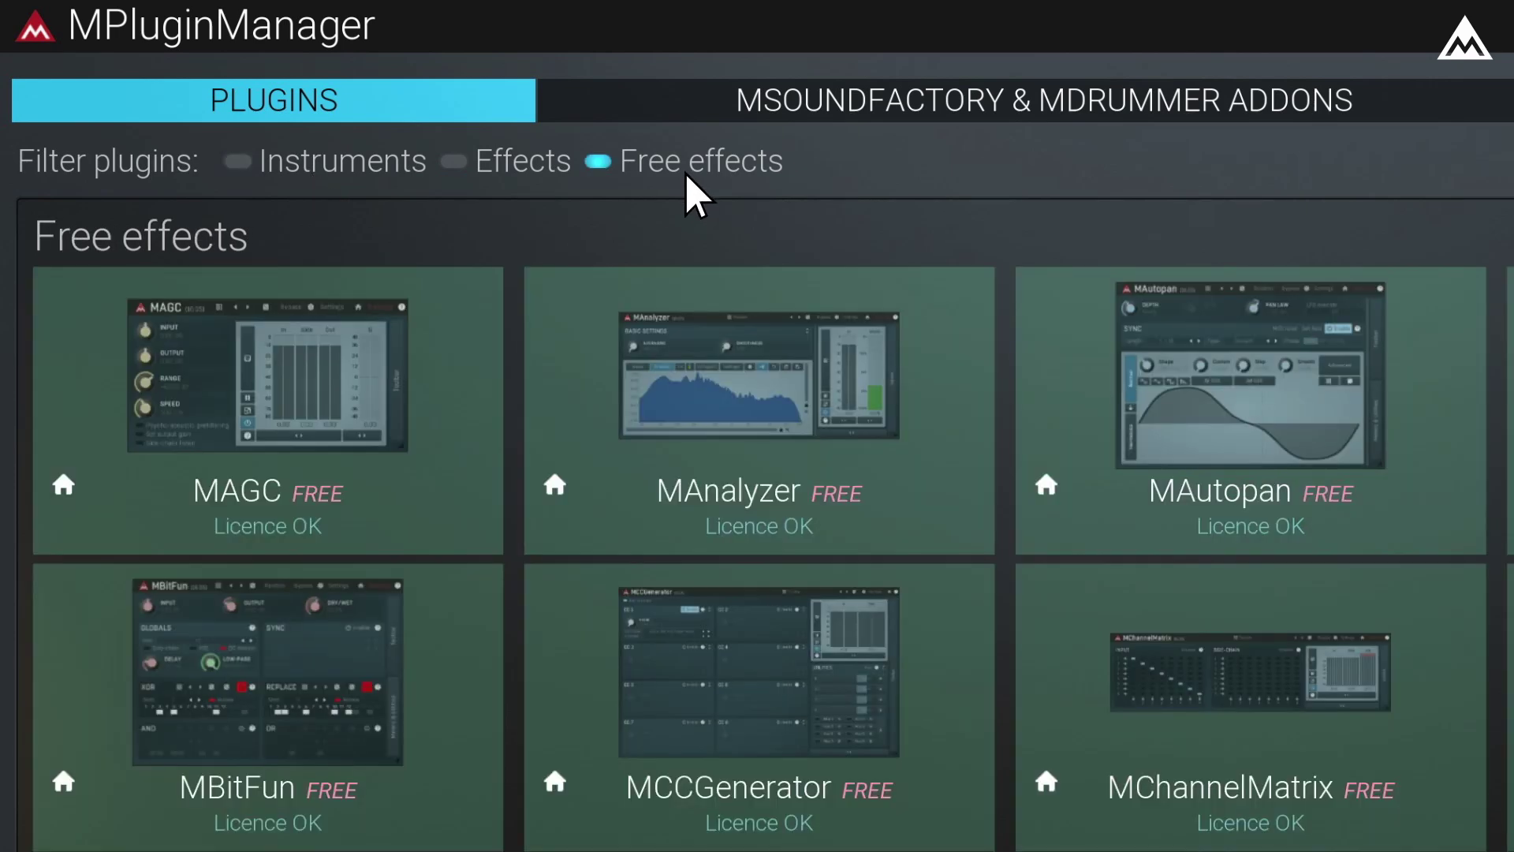
pyautogui.click(475, 174)
pyautogui.click(299, 172)
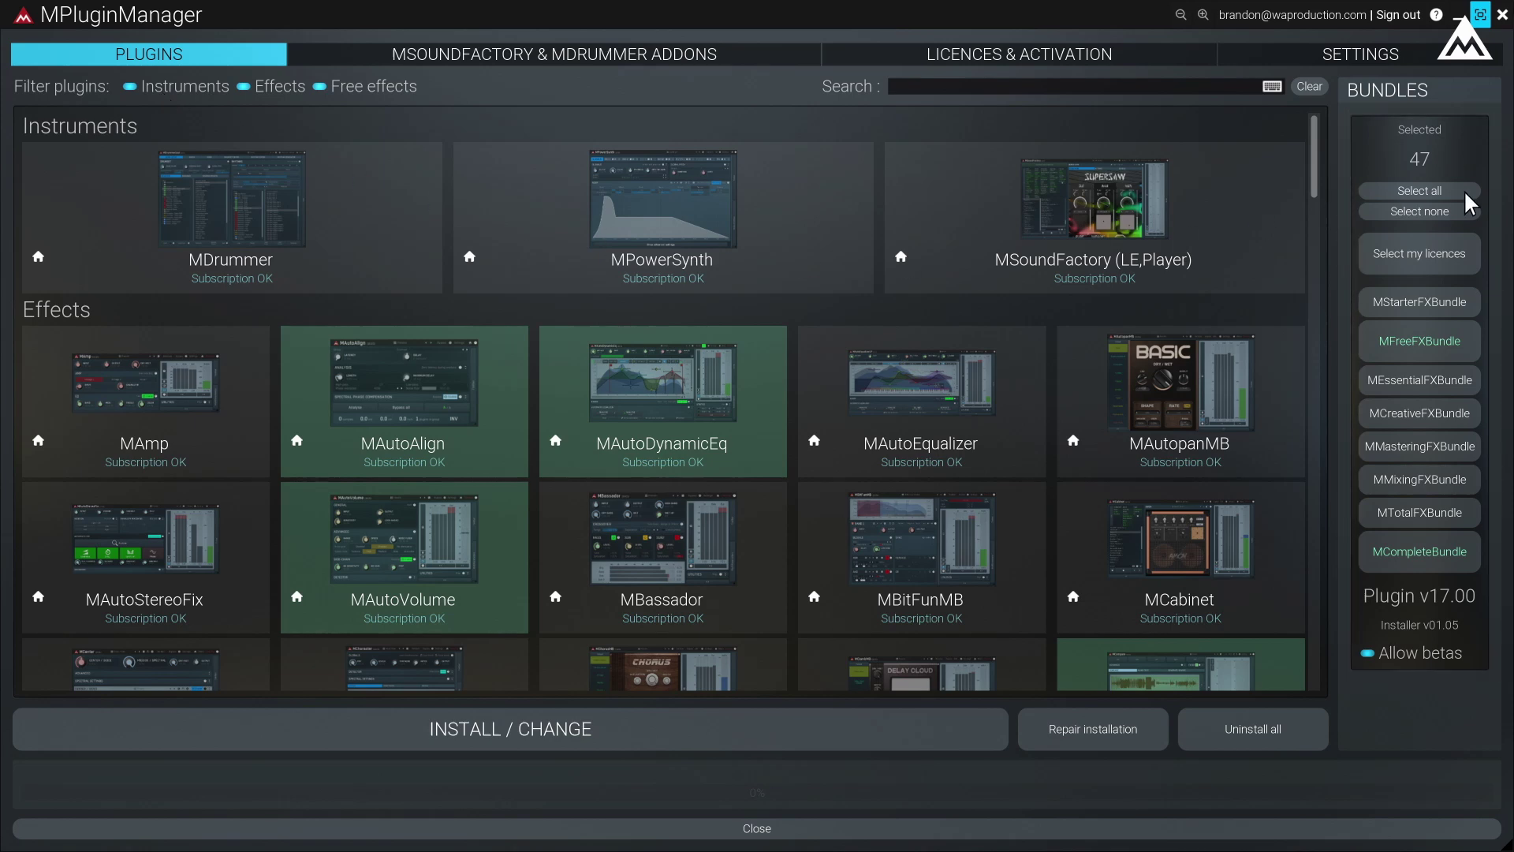
pyautogui.click(1421, 191)
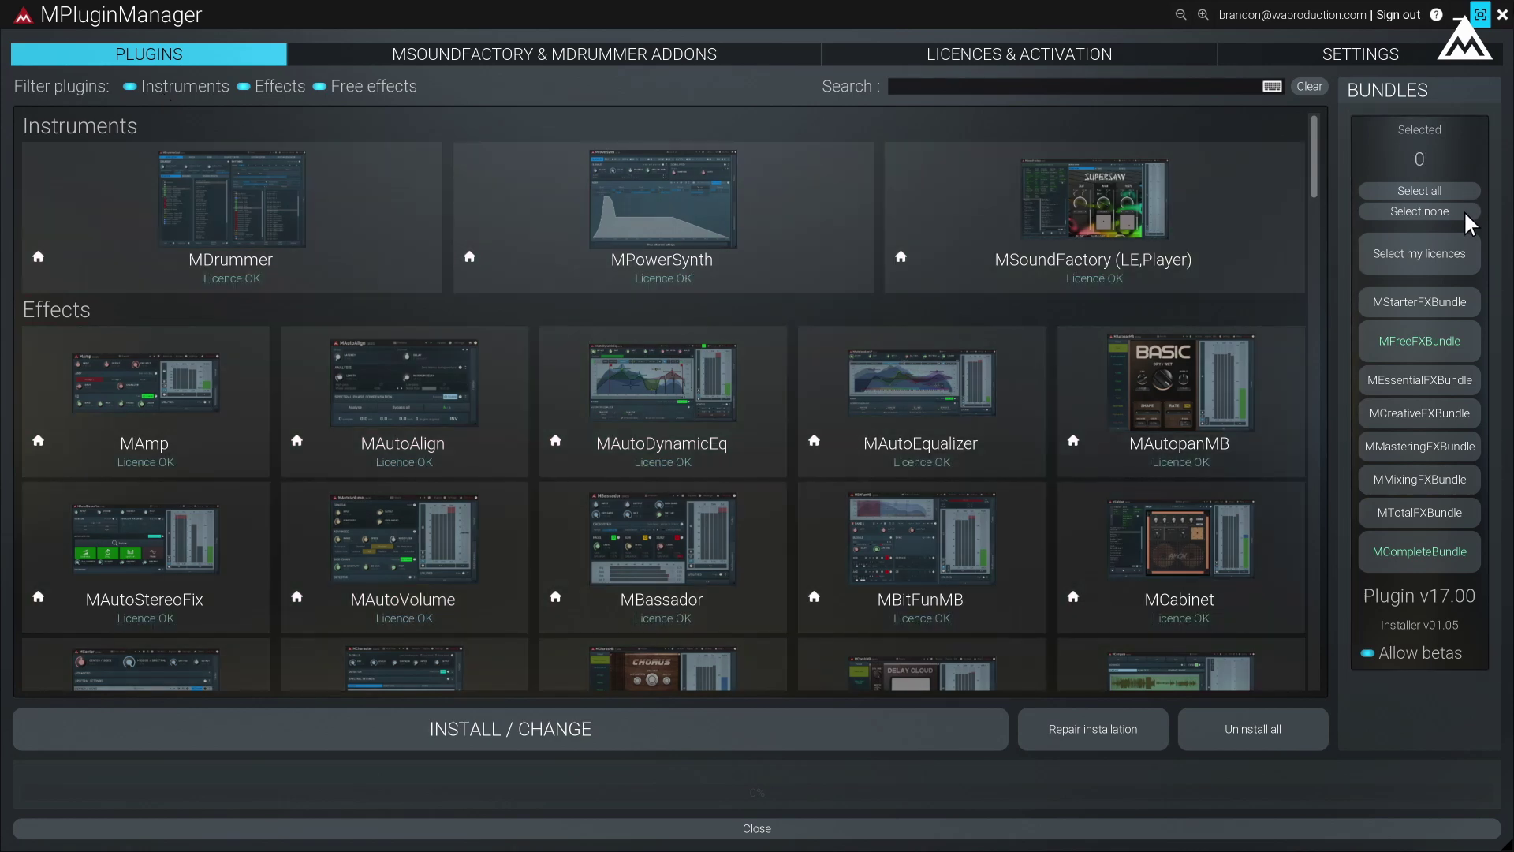
pyautogui.click(1467, 262)
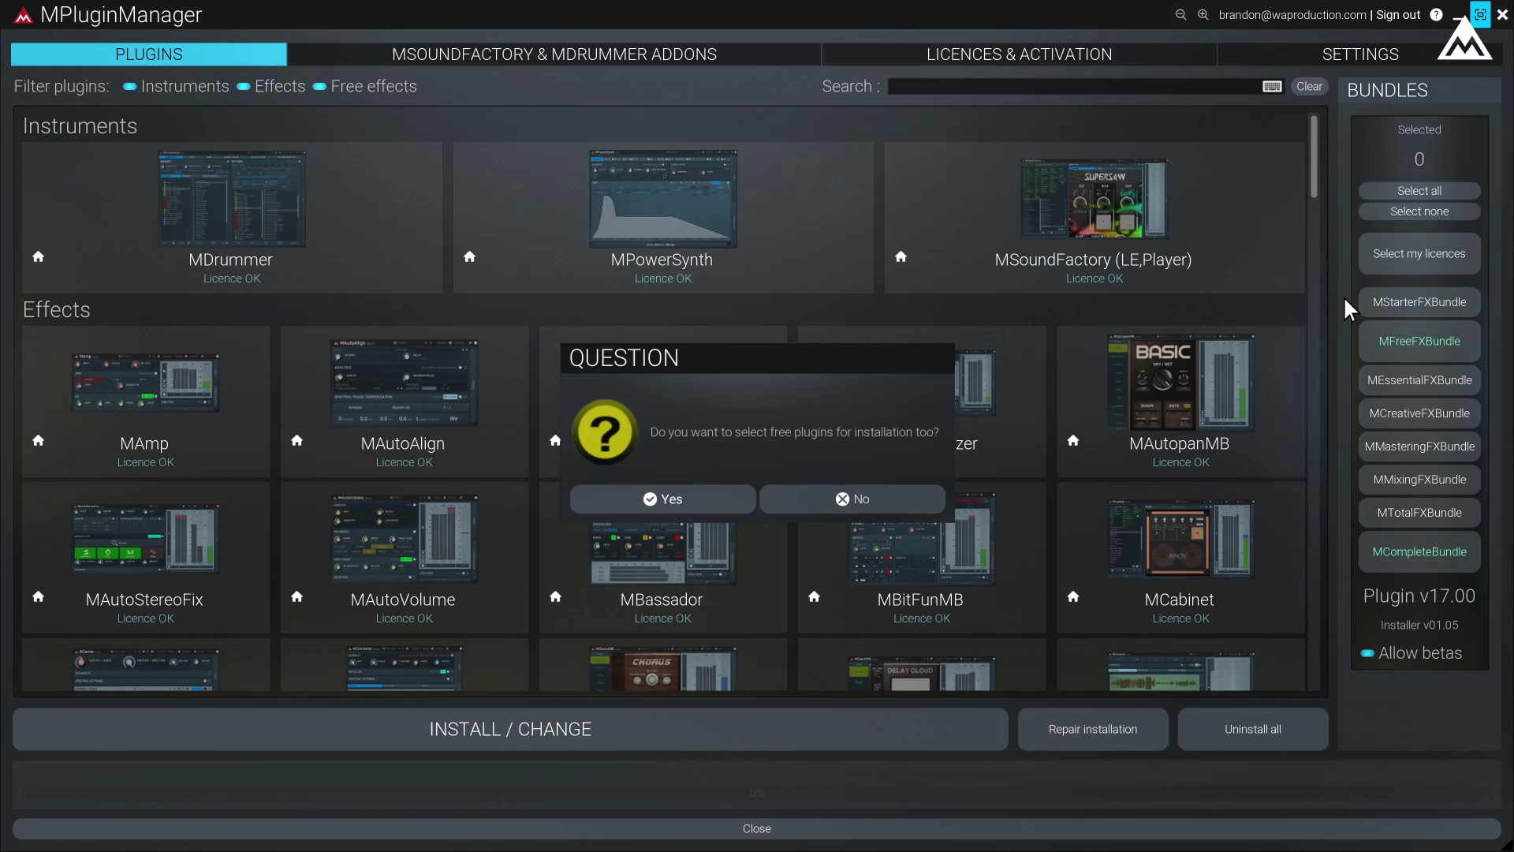
pyautogui.click(694, 498)
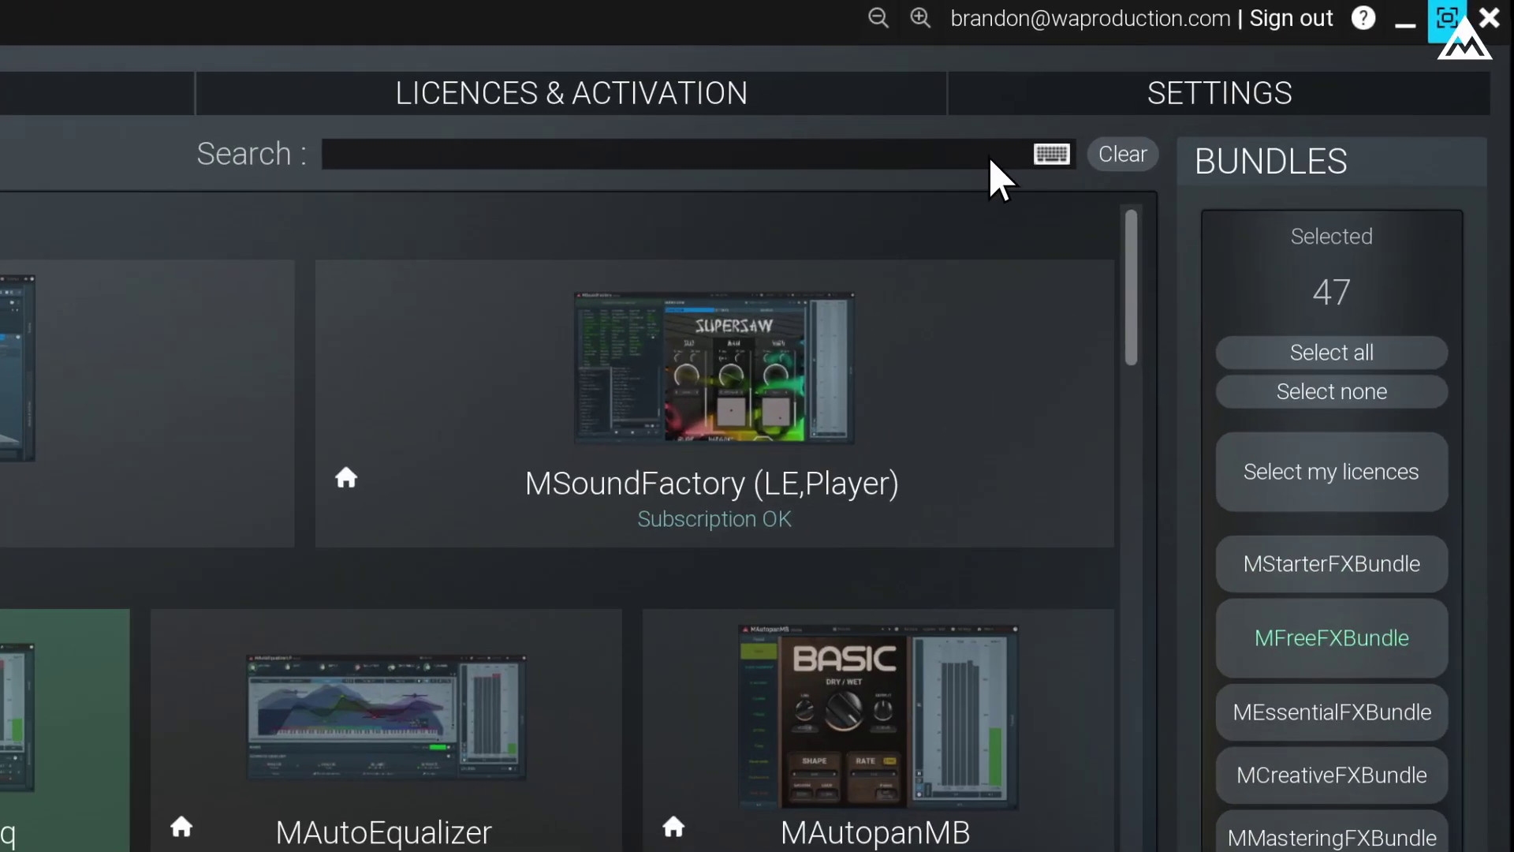
pyautogui.write('MAUTOALIGN')
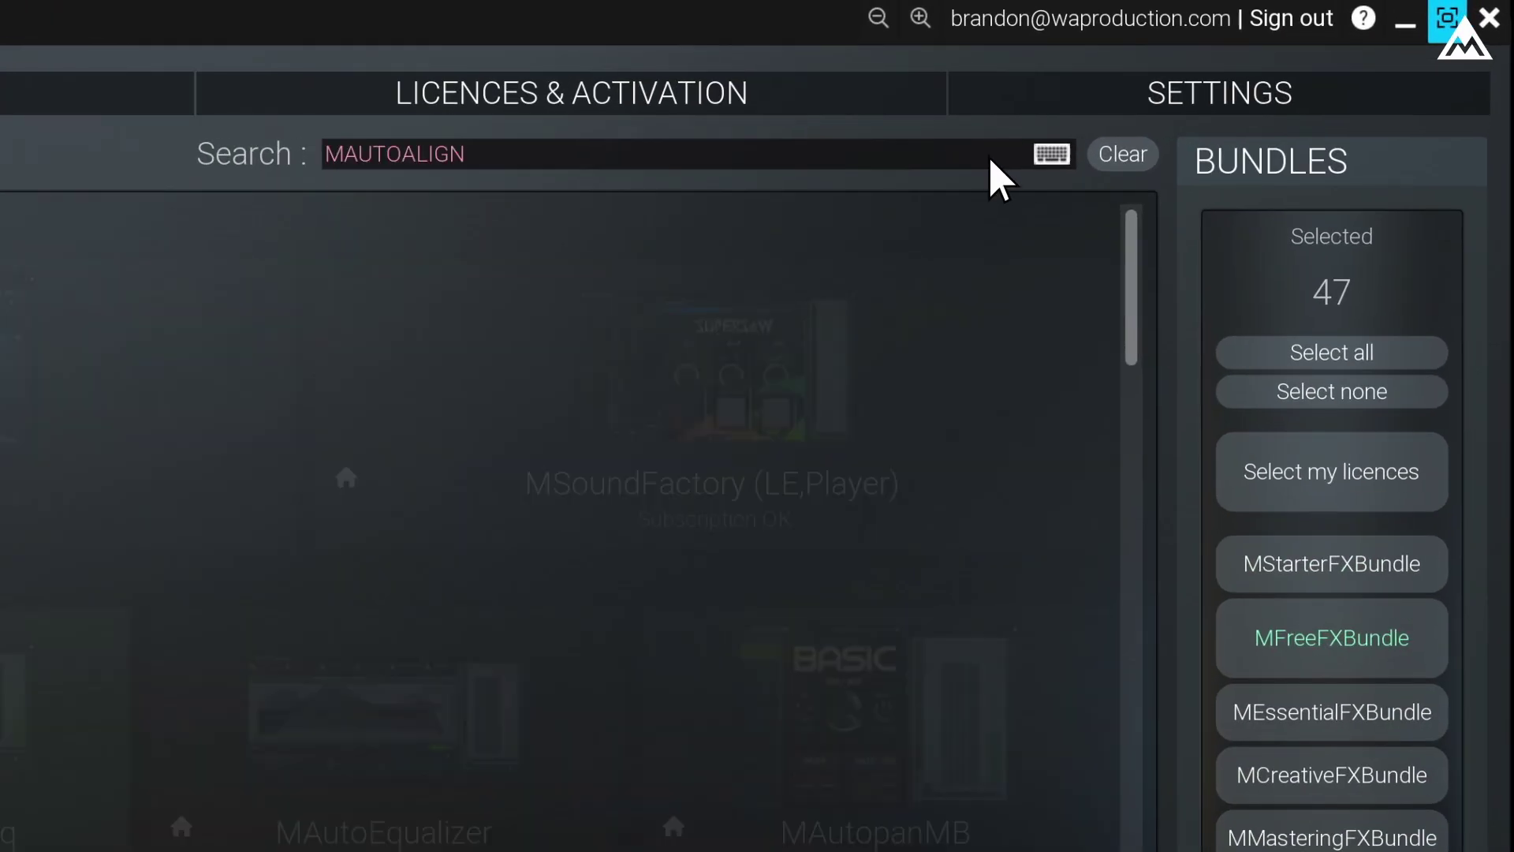
# - Clear the search, select all 115 plugins, and view the MAutoDynamicEq product web page
pyautogui.click(1317, 86)
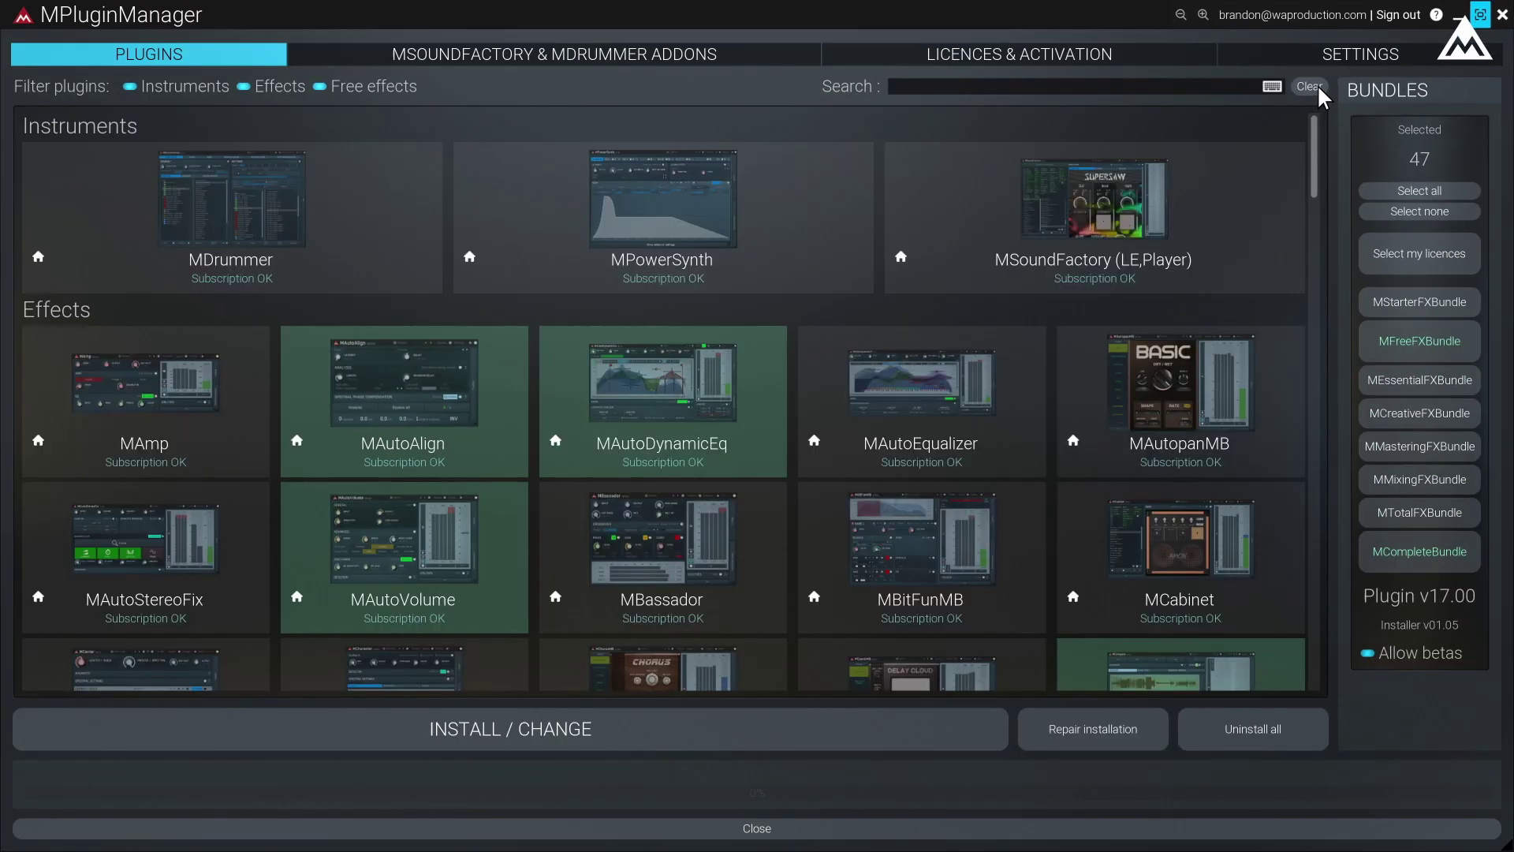
pyautogui.click(1458, 194)
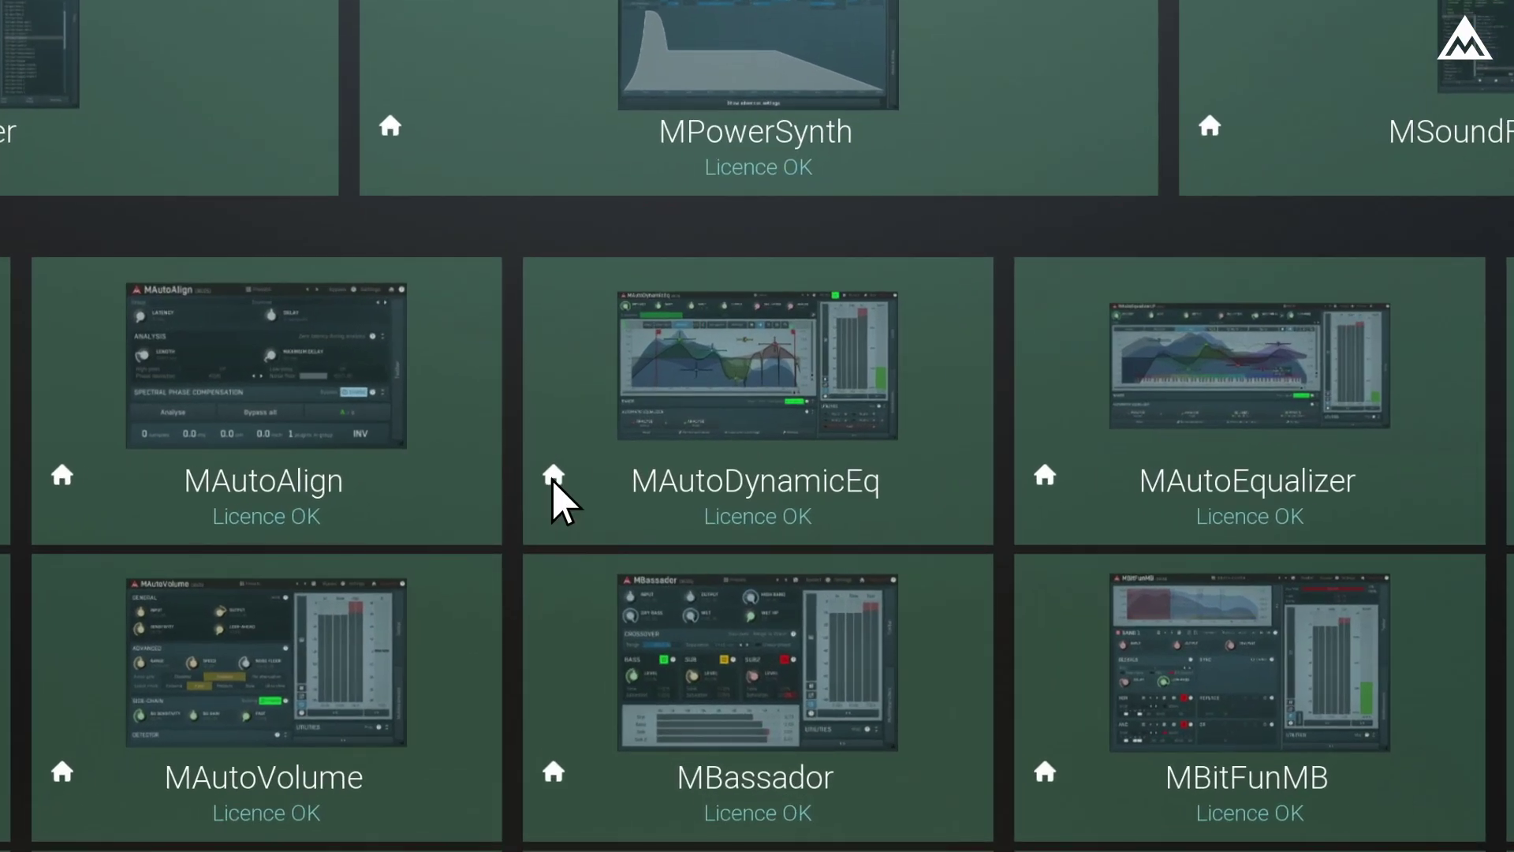
pyautogui.click(553, 476)
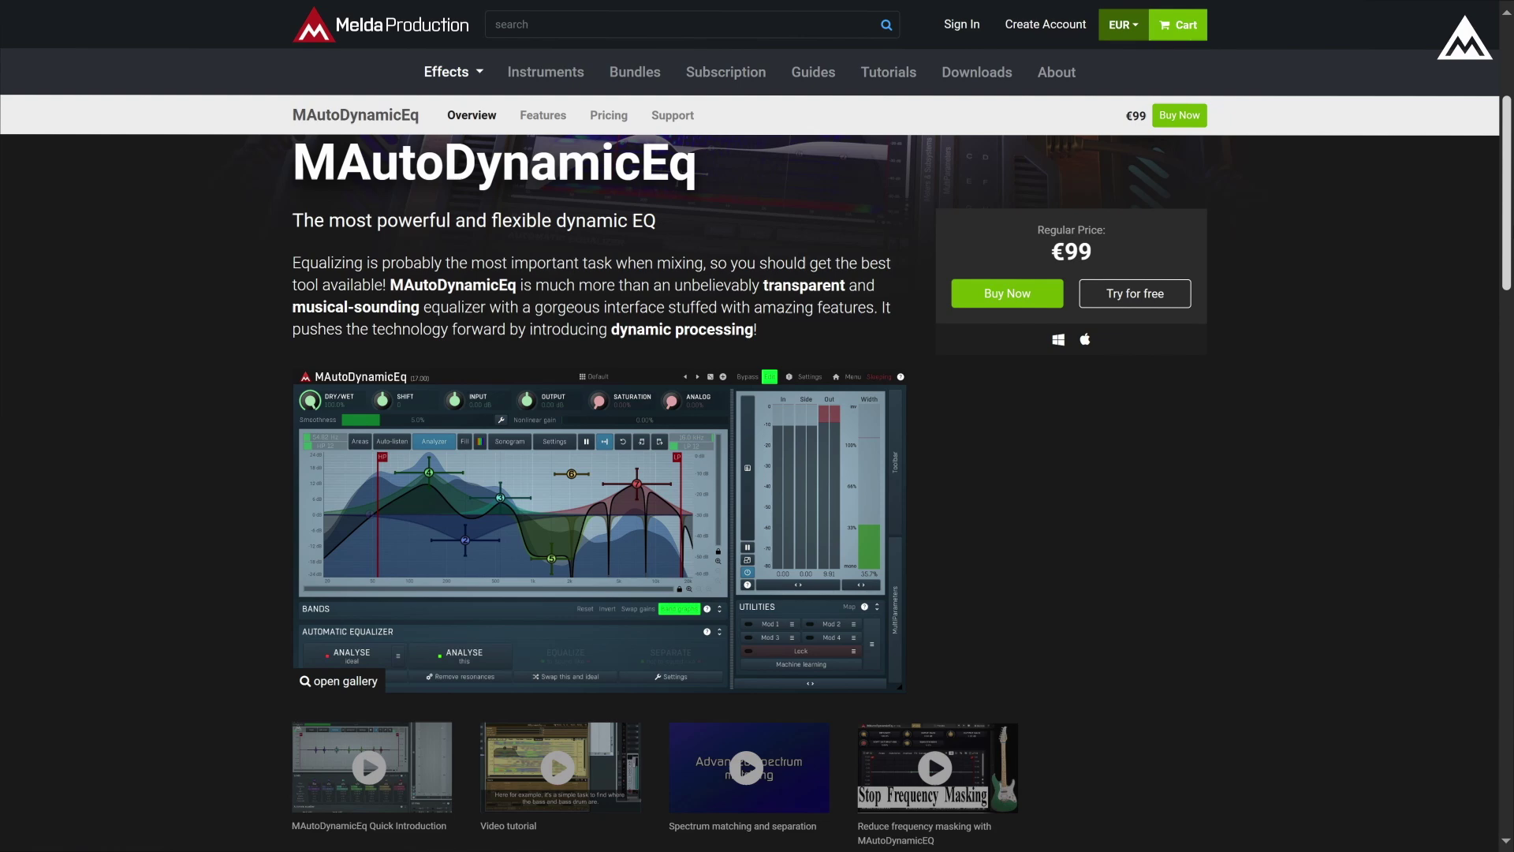
pyautogui.hotkey('alt', 'Tab')
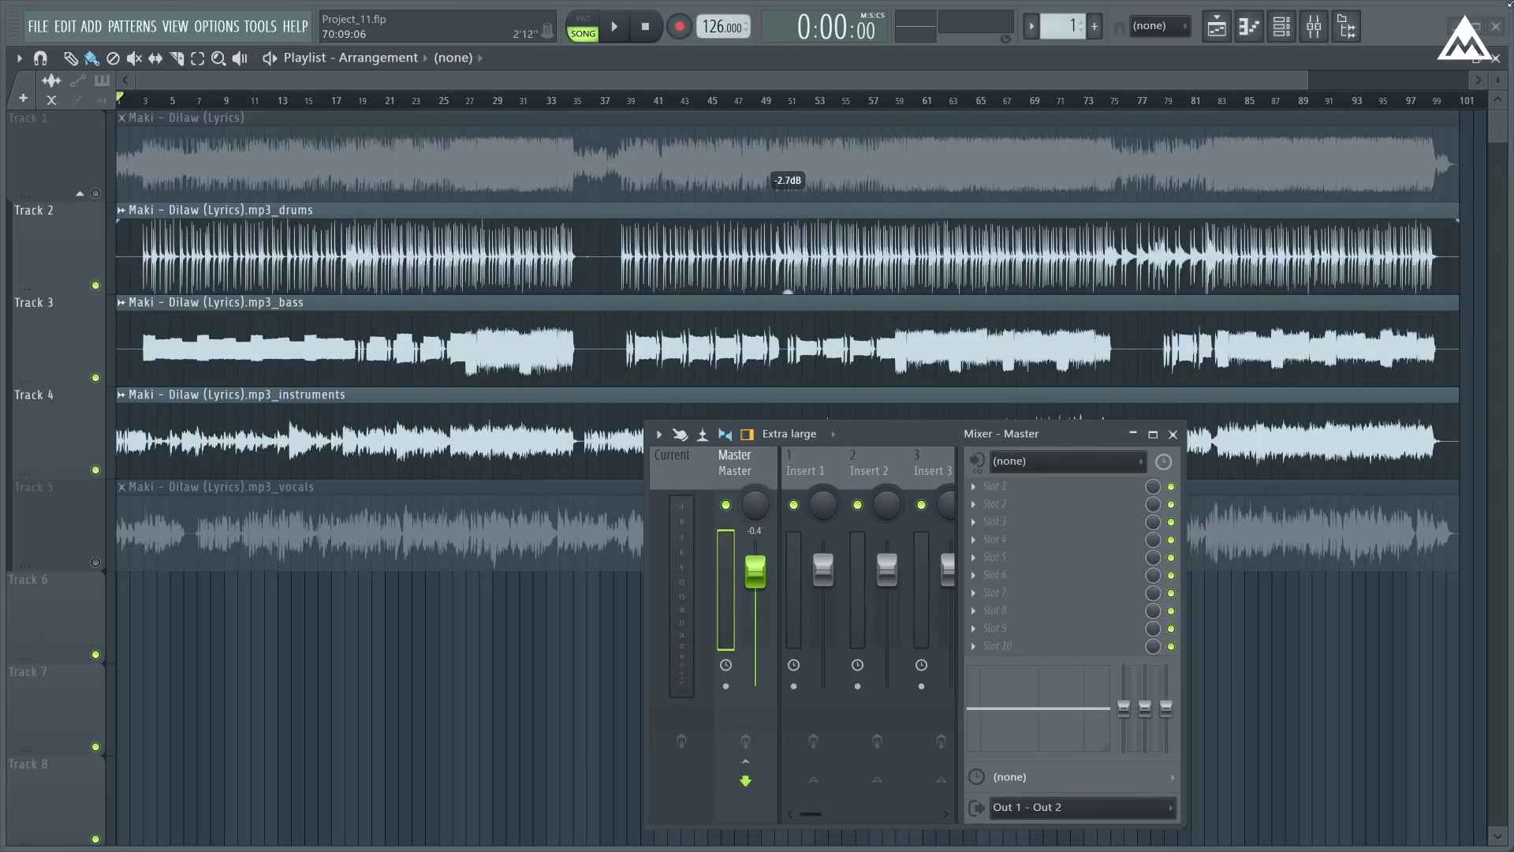
# - Exit FL Studio and Premiere Pro from their File menus
pyautogui.click(38, 25)
pyautogui.click(65, 485)
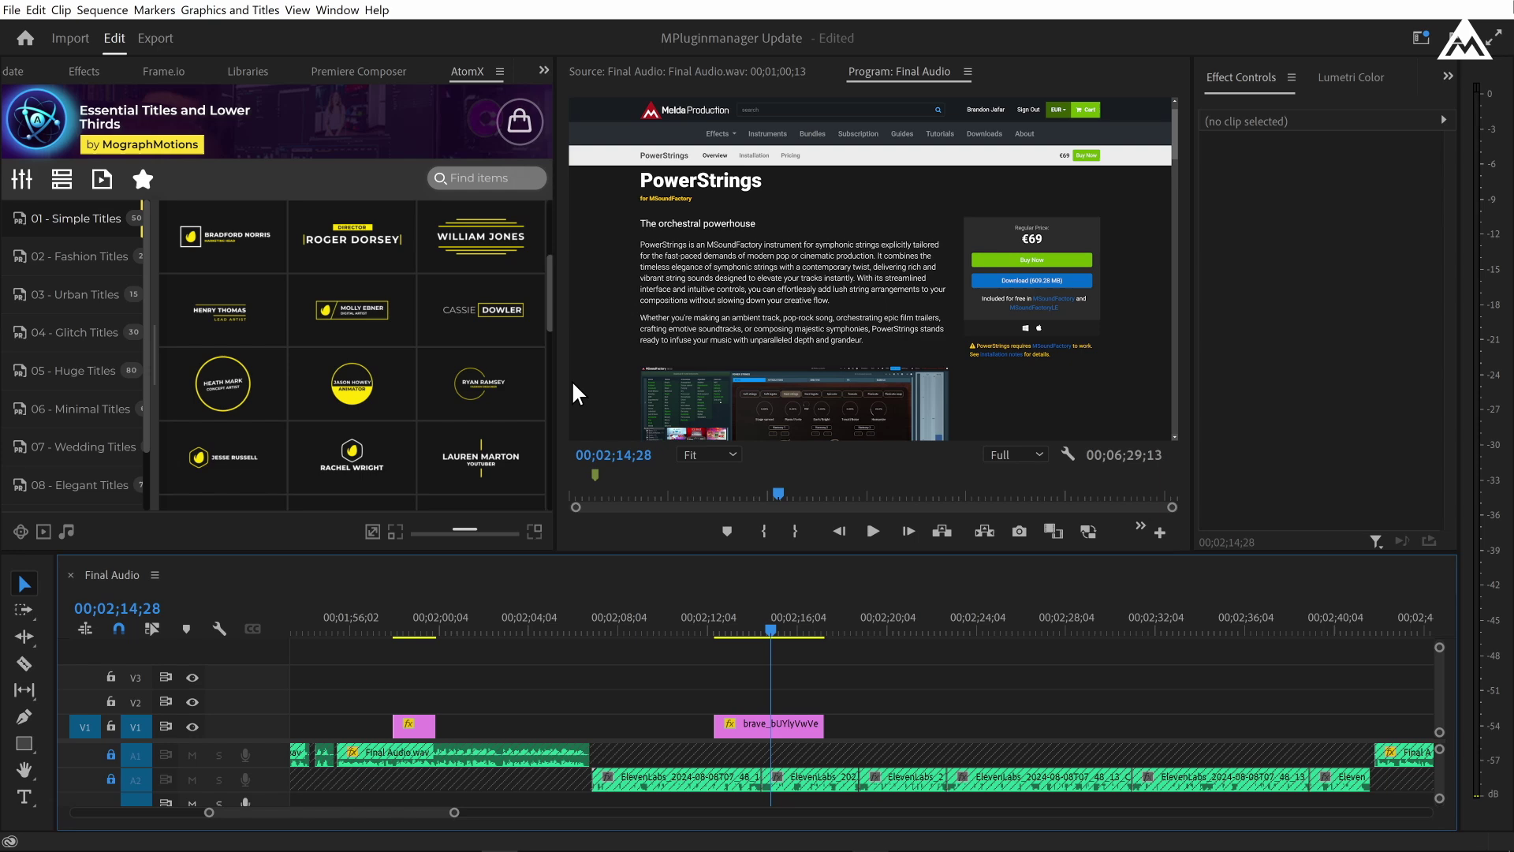
pyautogui.click(12, 11)
pyautogui.click(56, 567)
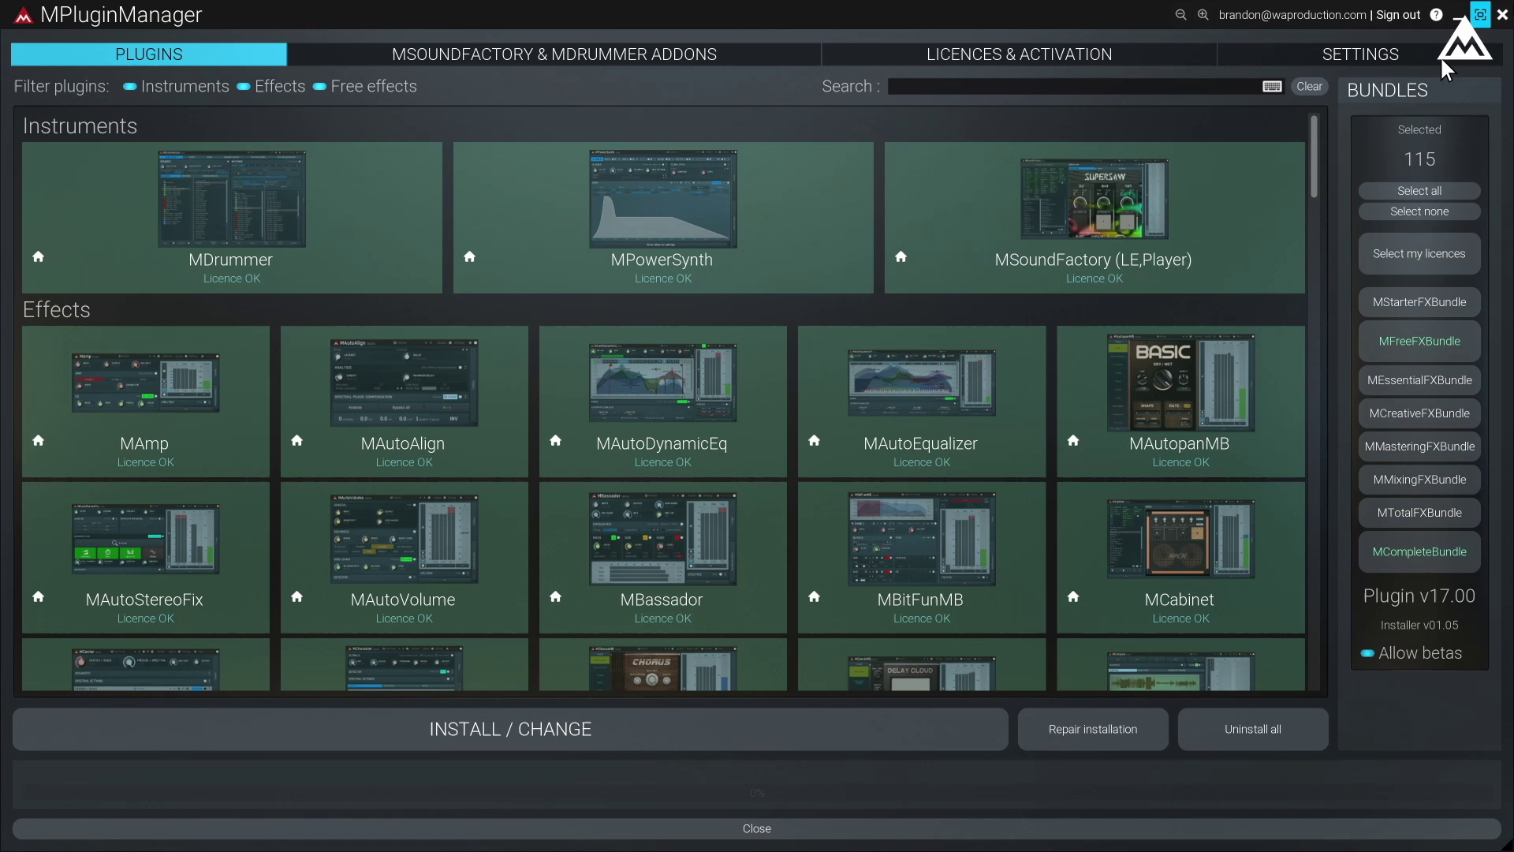
# - Turn on VST and VST3 plugin installation in Settings
pyautogui.click(1443, 59)
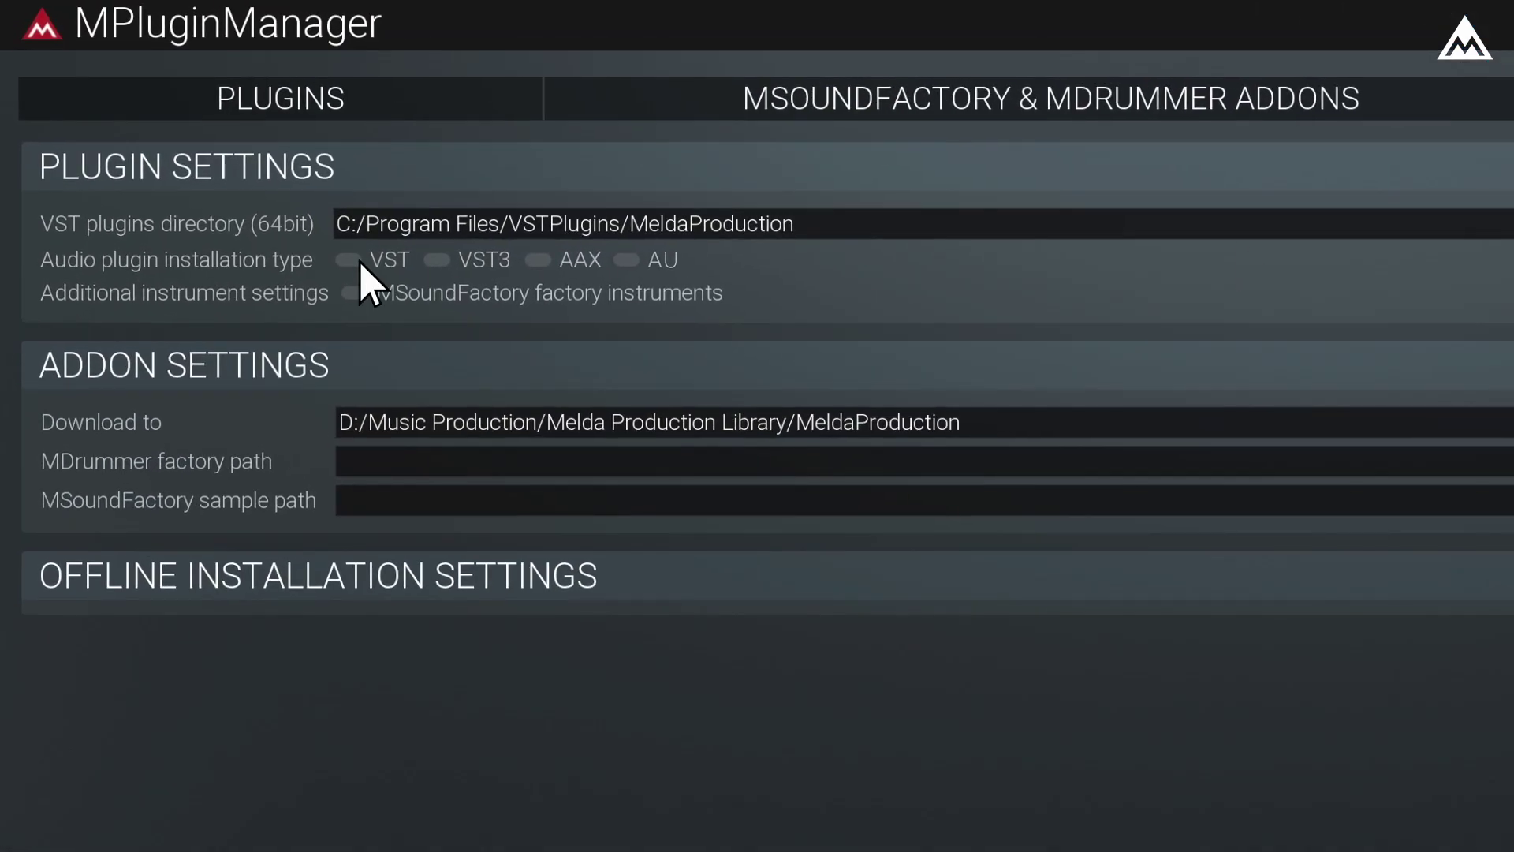
pyautogui.click(213, 140)
pyautogui.click(441, 260)
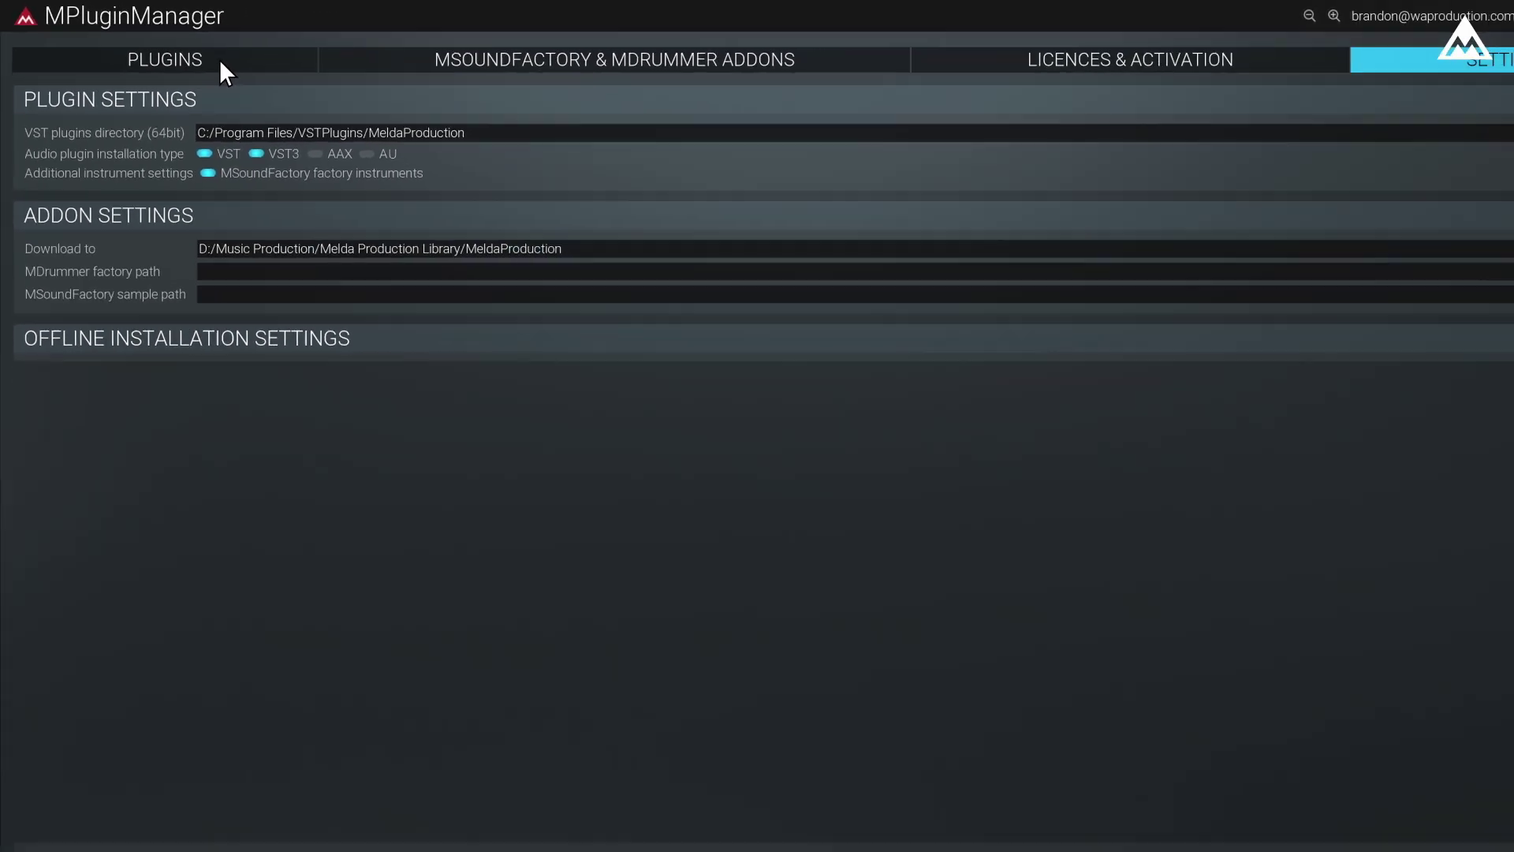
# - Install all selected plugins from the Plugins list and acknowledge completion
pyautogui.click(221, 65)
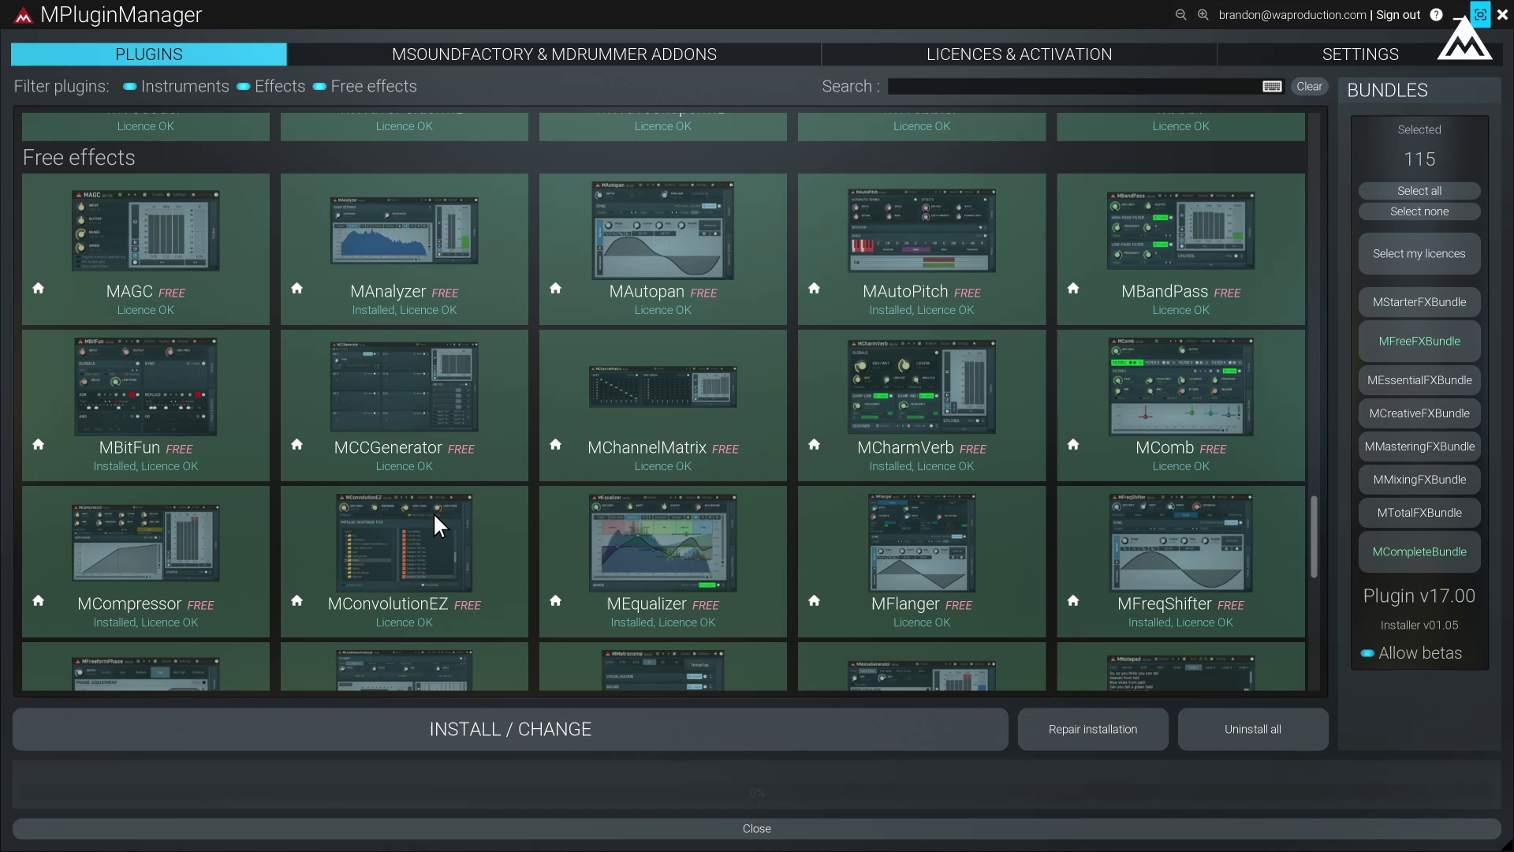
pyautogui.click(716, 732)
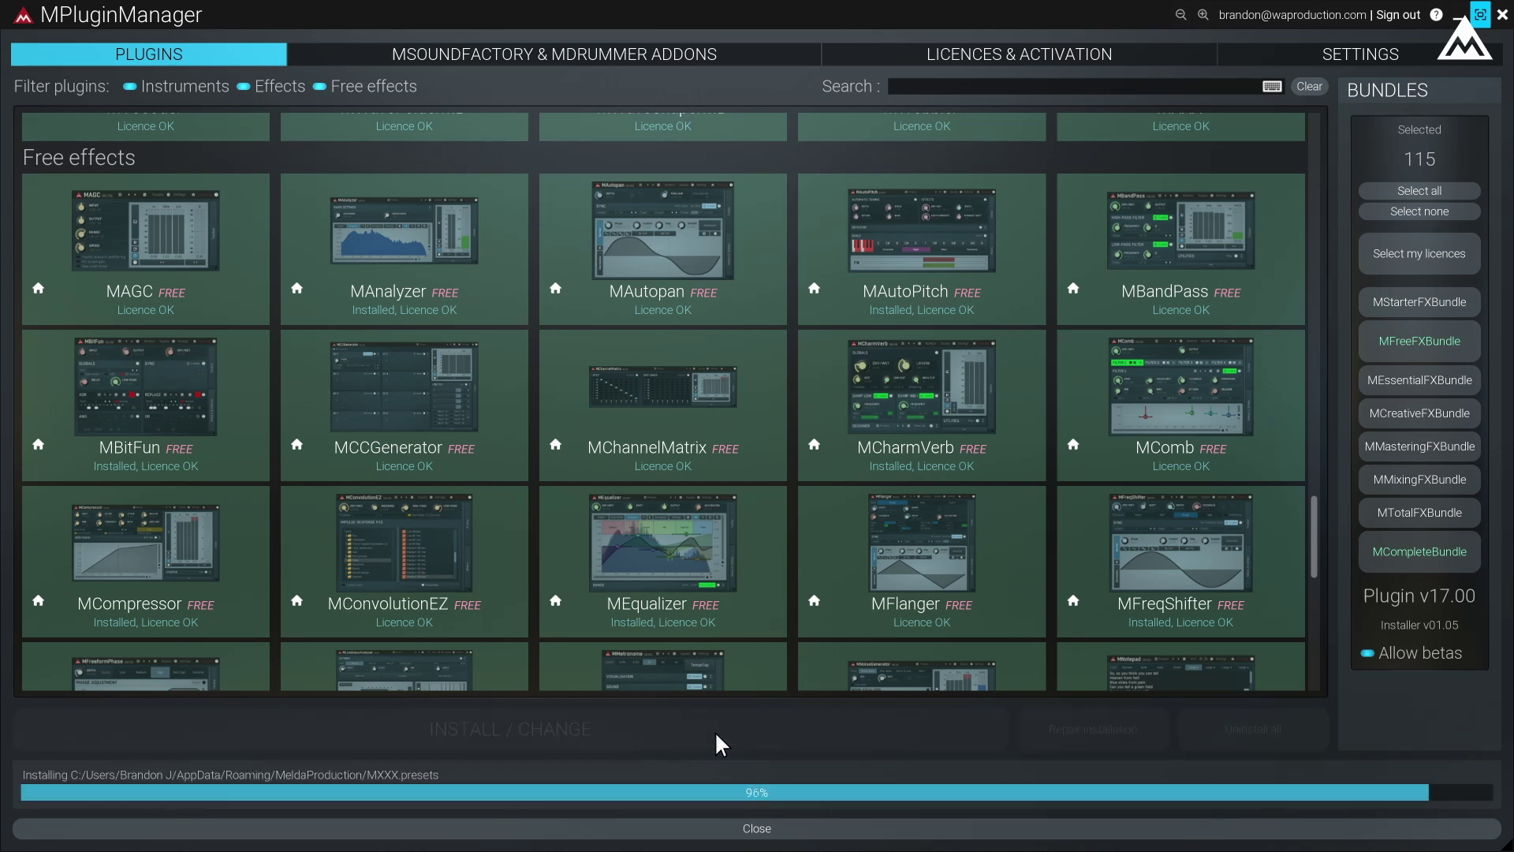
pyautogui.click(787, 479)
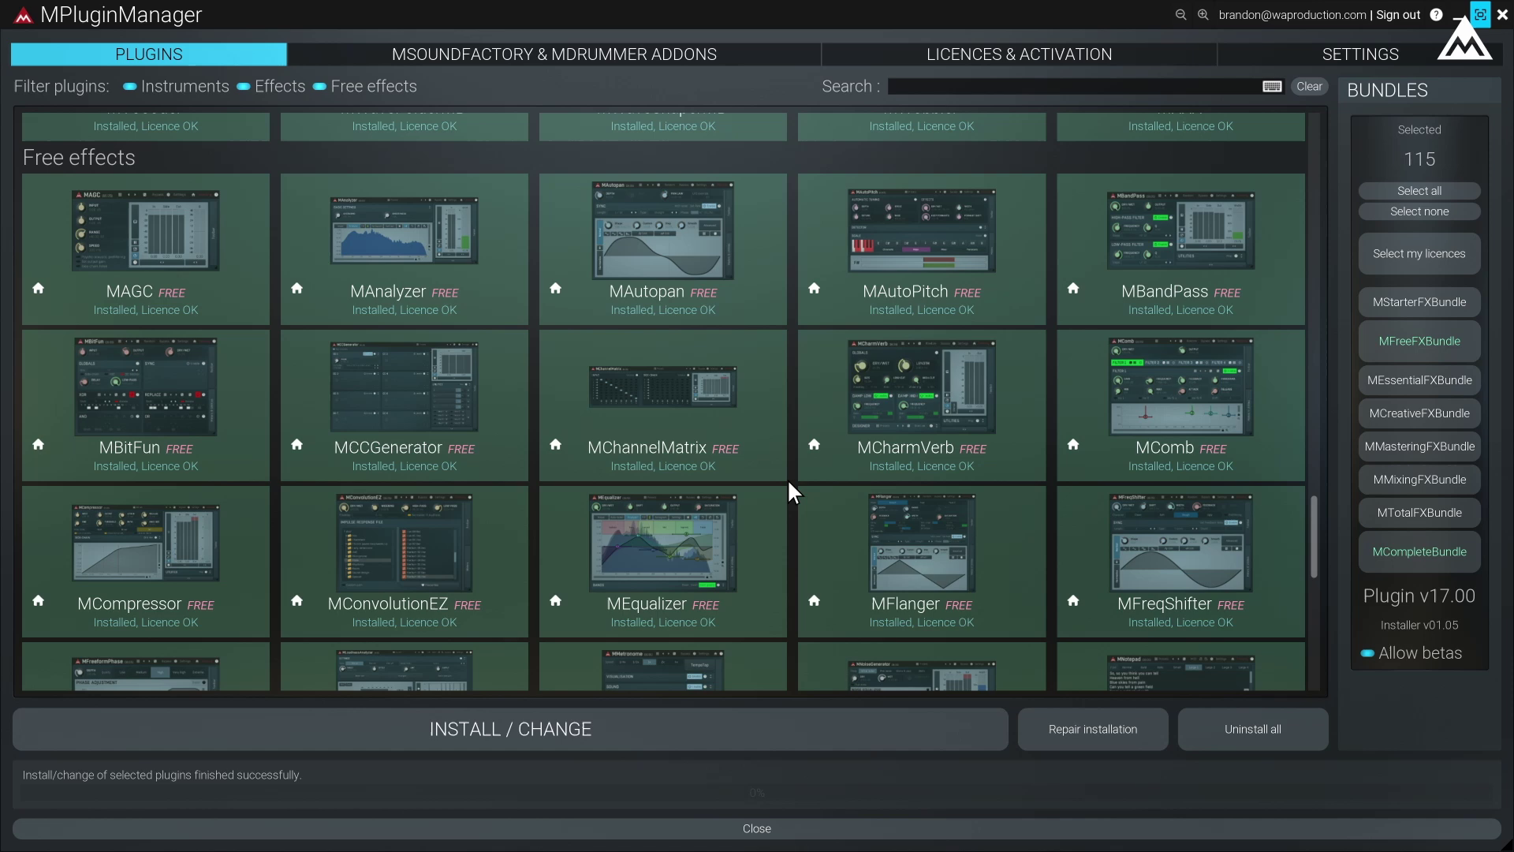
# - Select only MChannelMatrix and repair its installation
pyautogui.click(1459, 212)
pyautogui.click(668, 399)
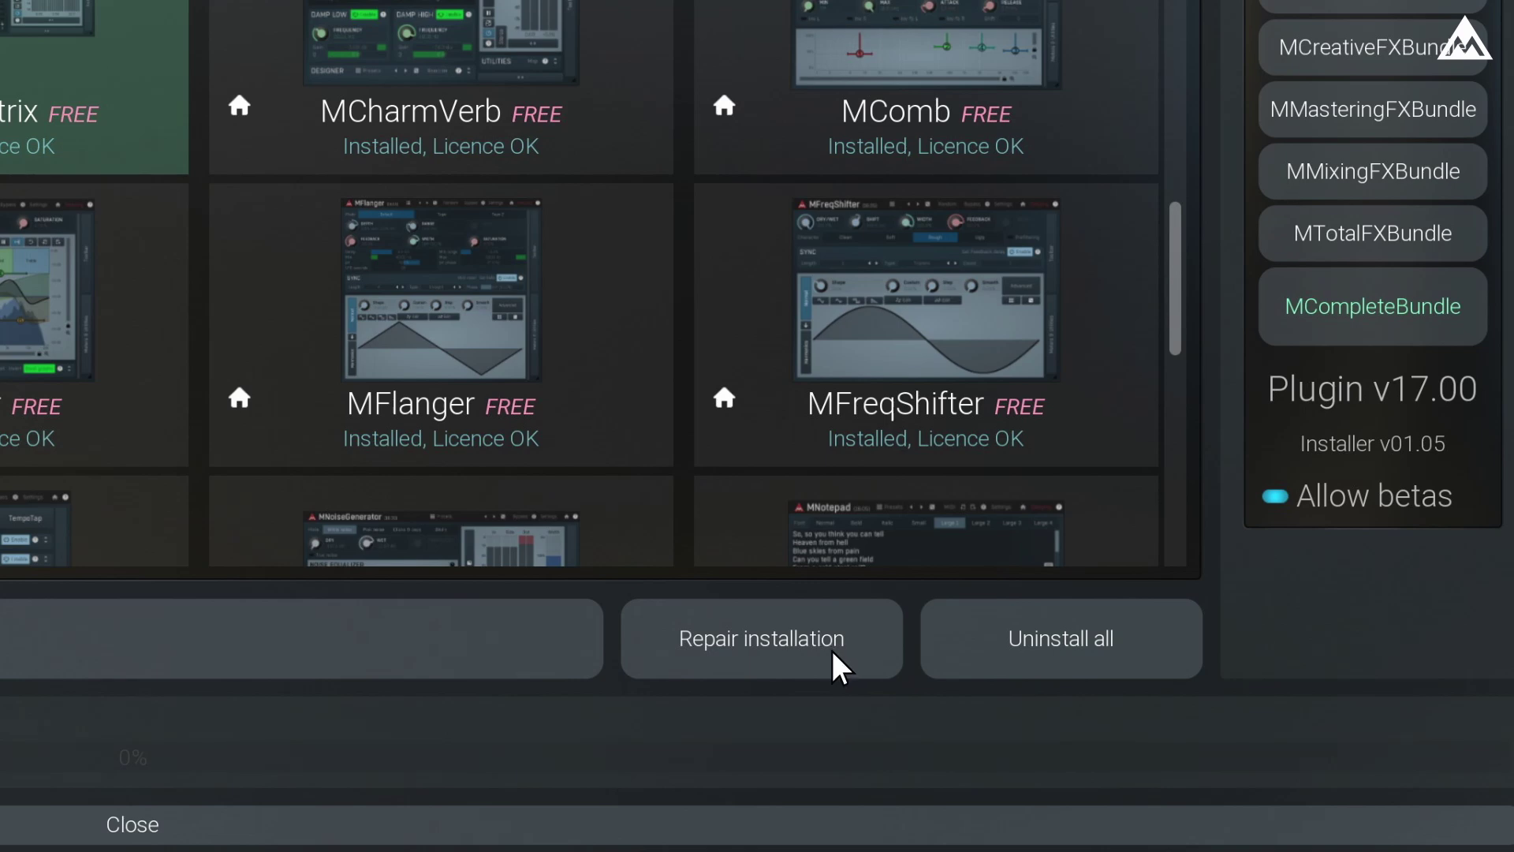
pyautogui.click(831, 648)
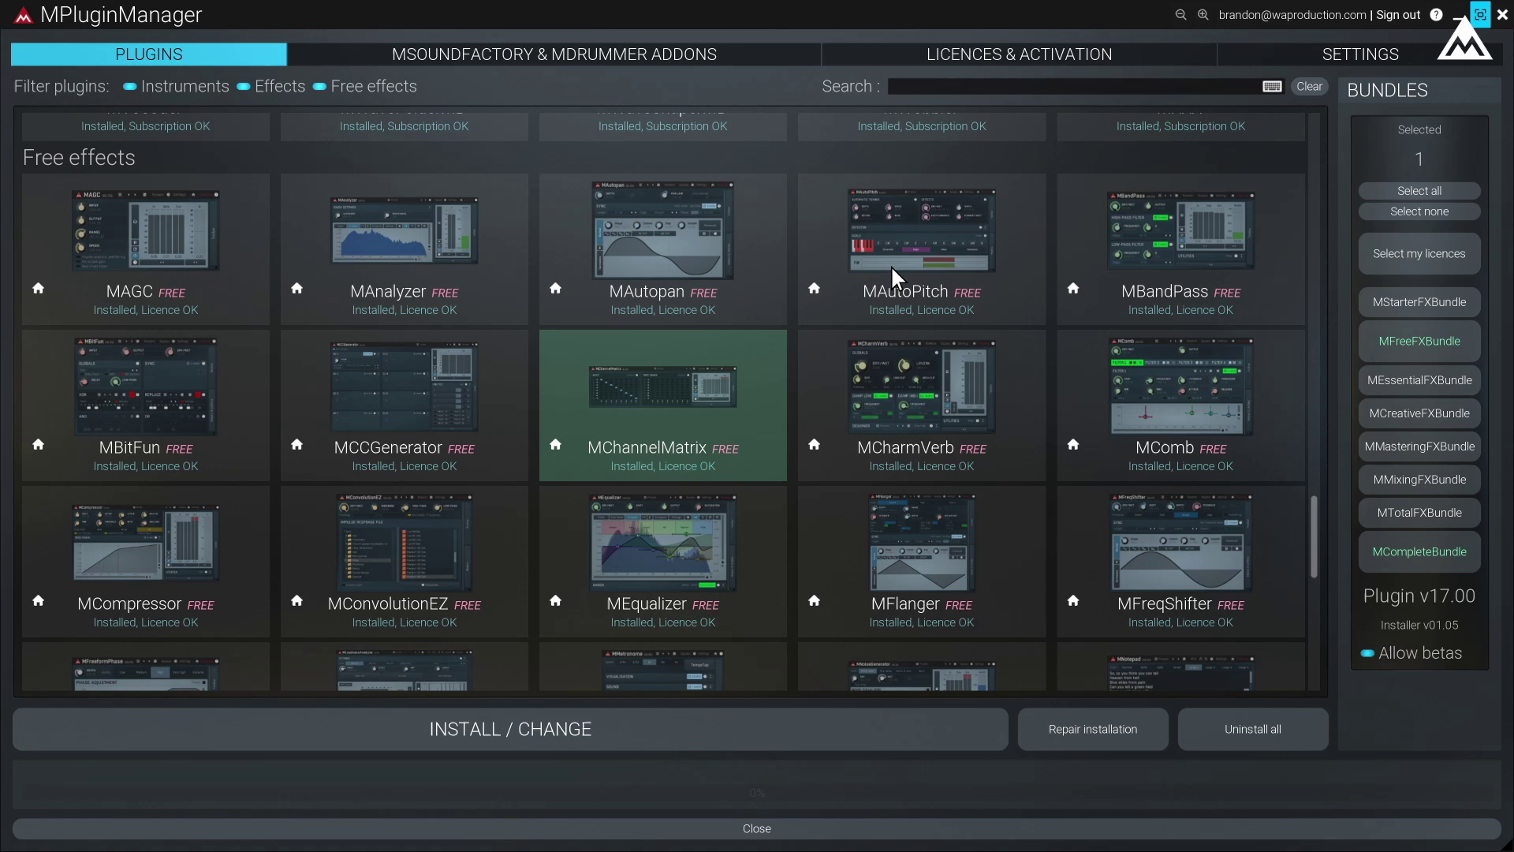
# - Show the MSoundFactory & MDrummer Addons tab
pyautogui.click(790, 60)
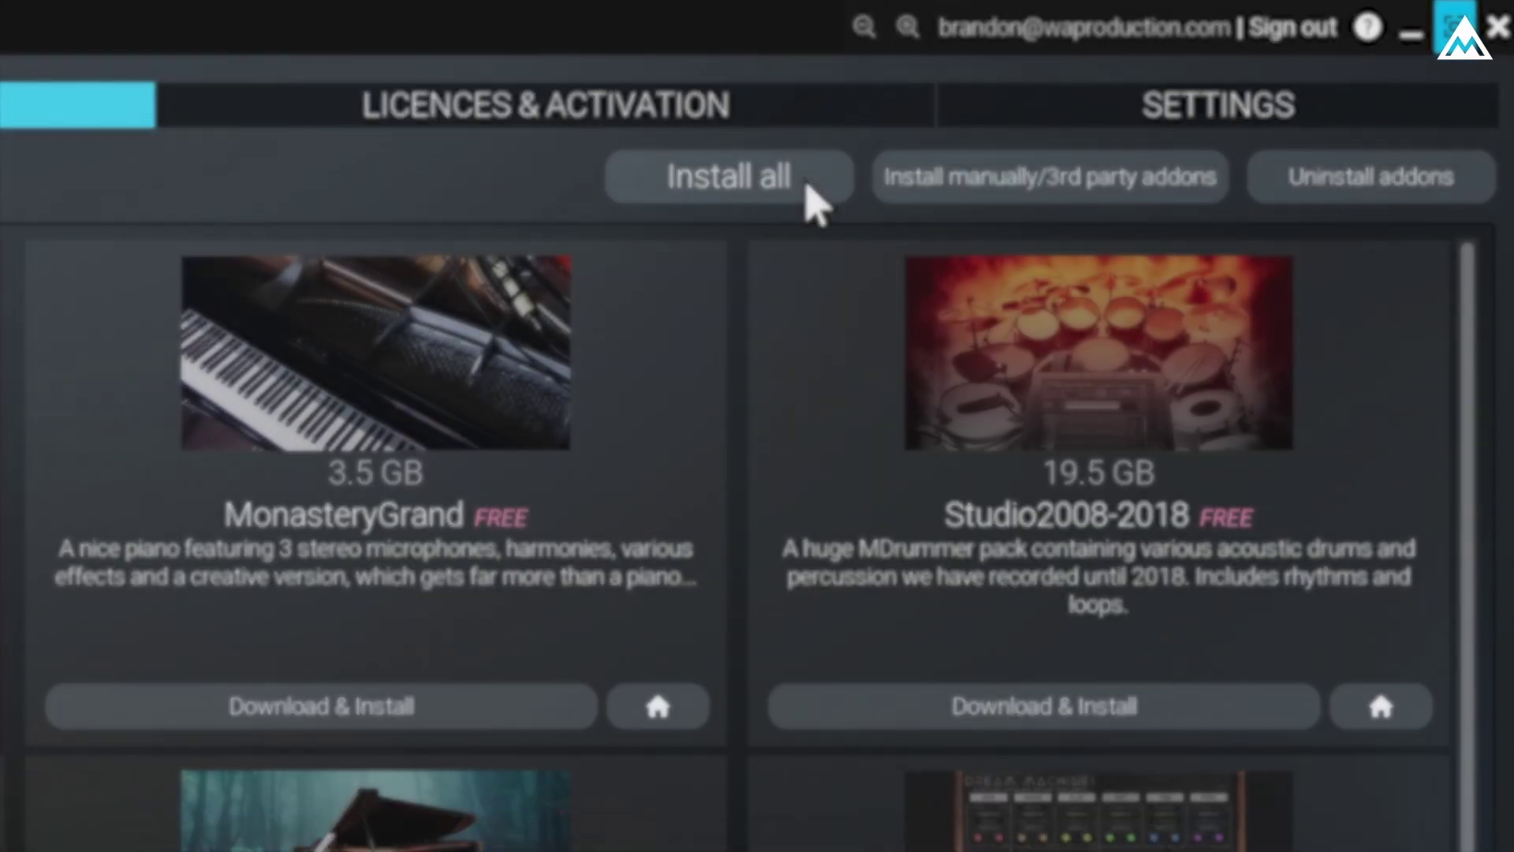
# - Manually install PowerStrings.mproduct from drive E:, then show Licences & Activation
pyautogui.click(1095, 196)
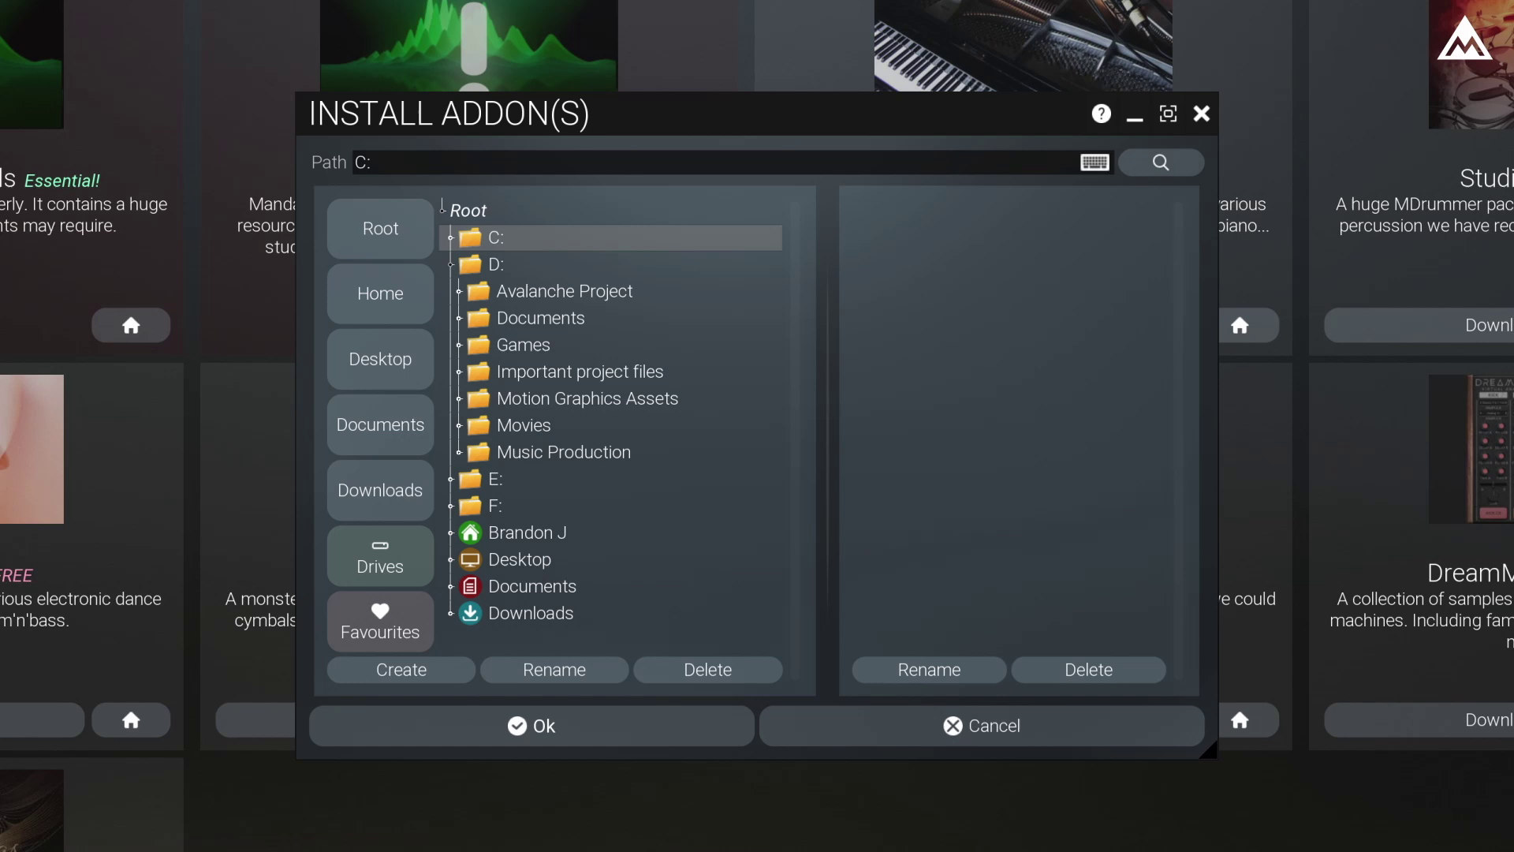
pyautogui.click(531, 490)
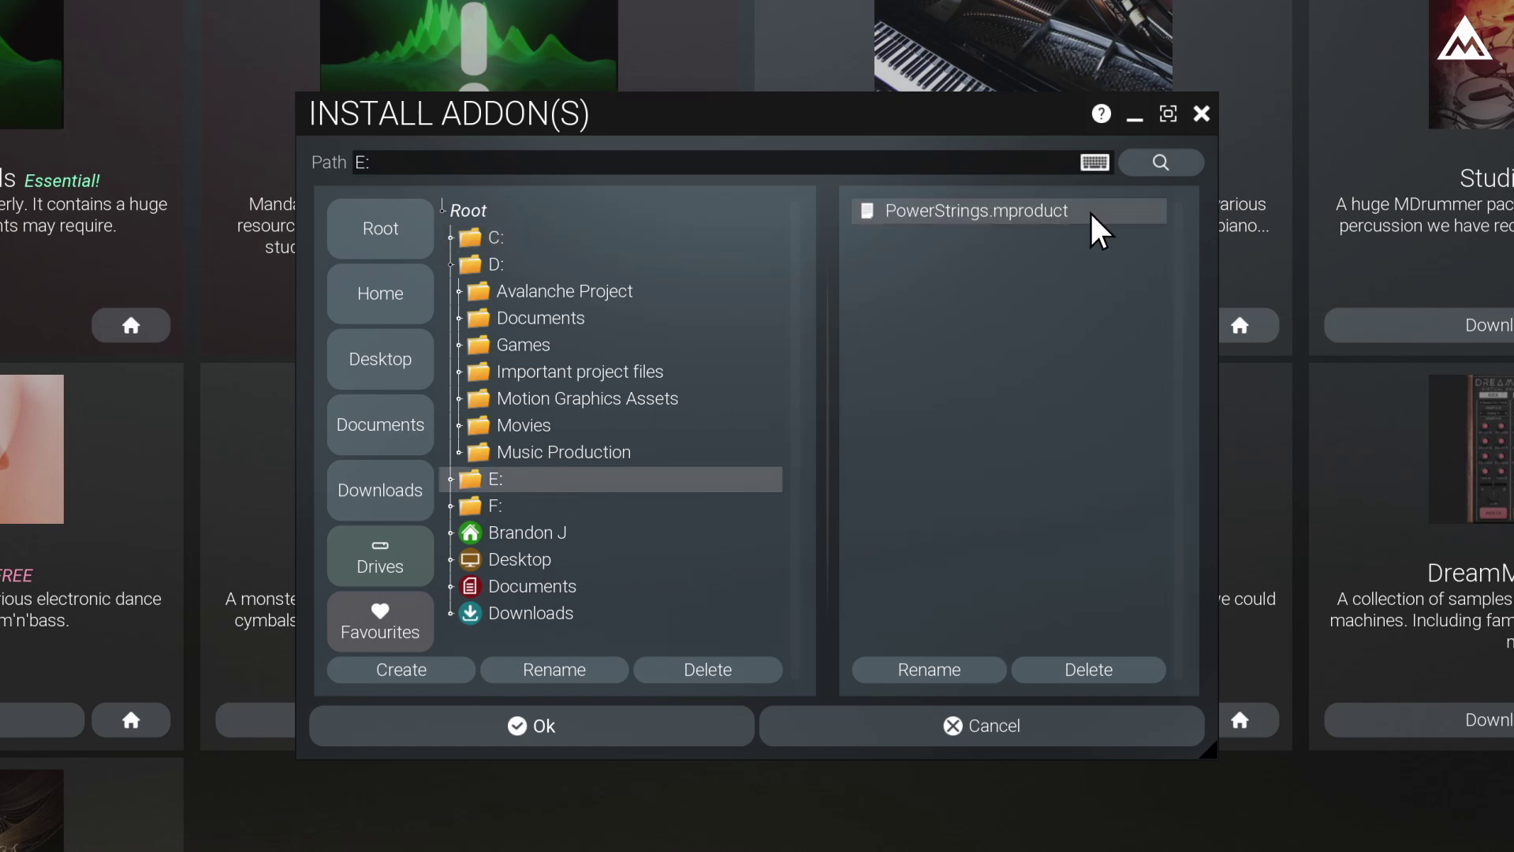
pyautogui.click(592, 734)
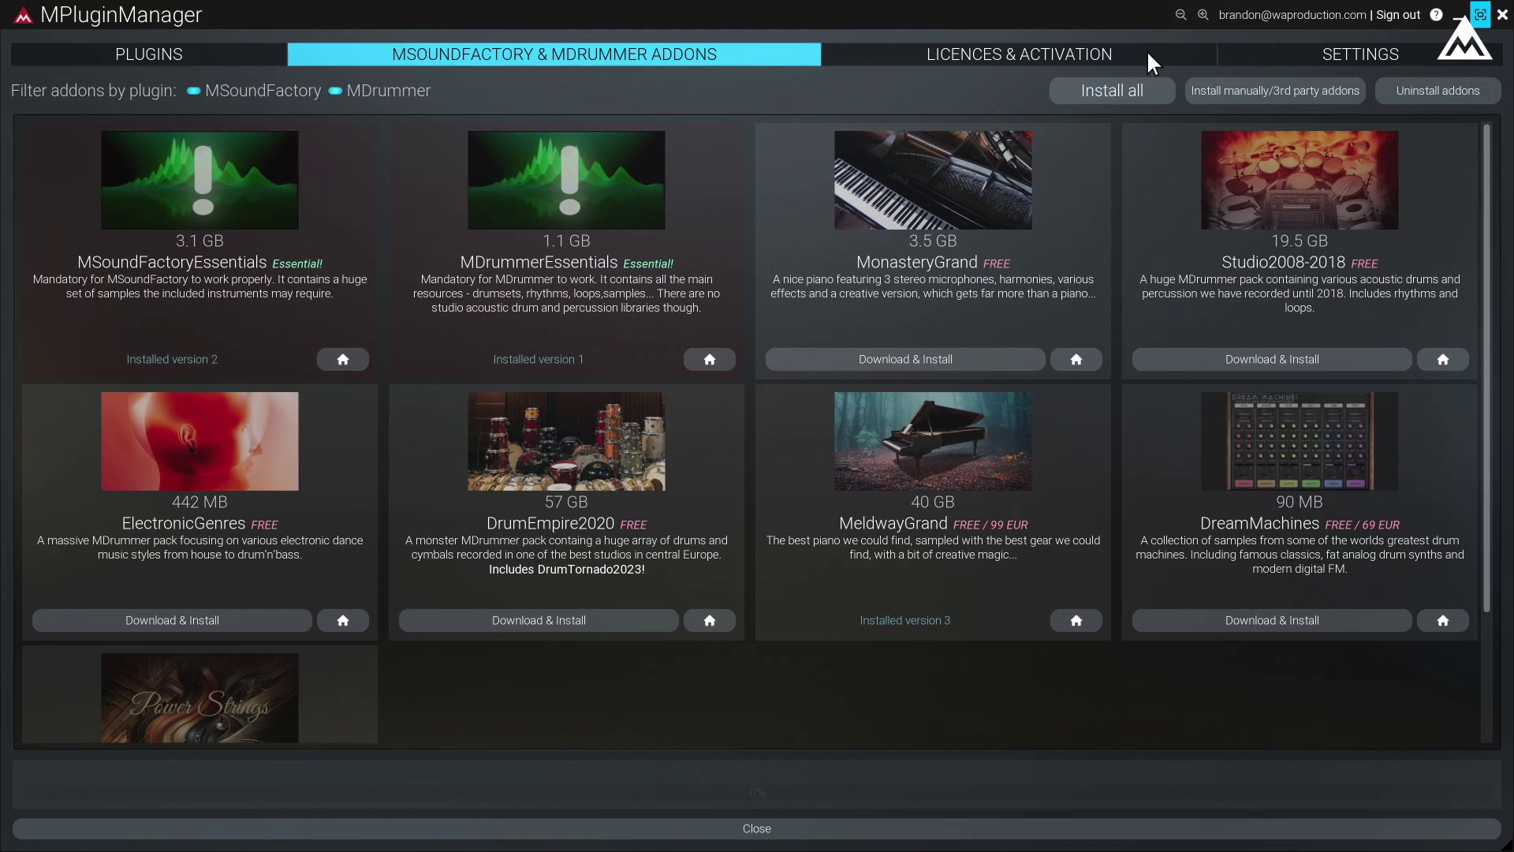
pyautogui.click(1147, 53)
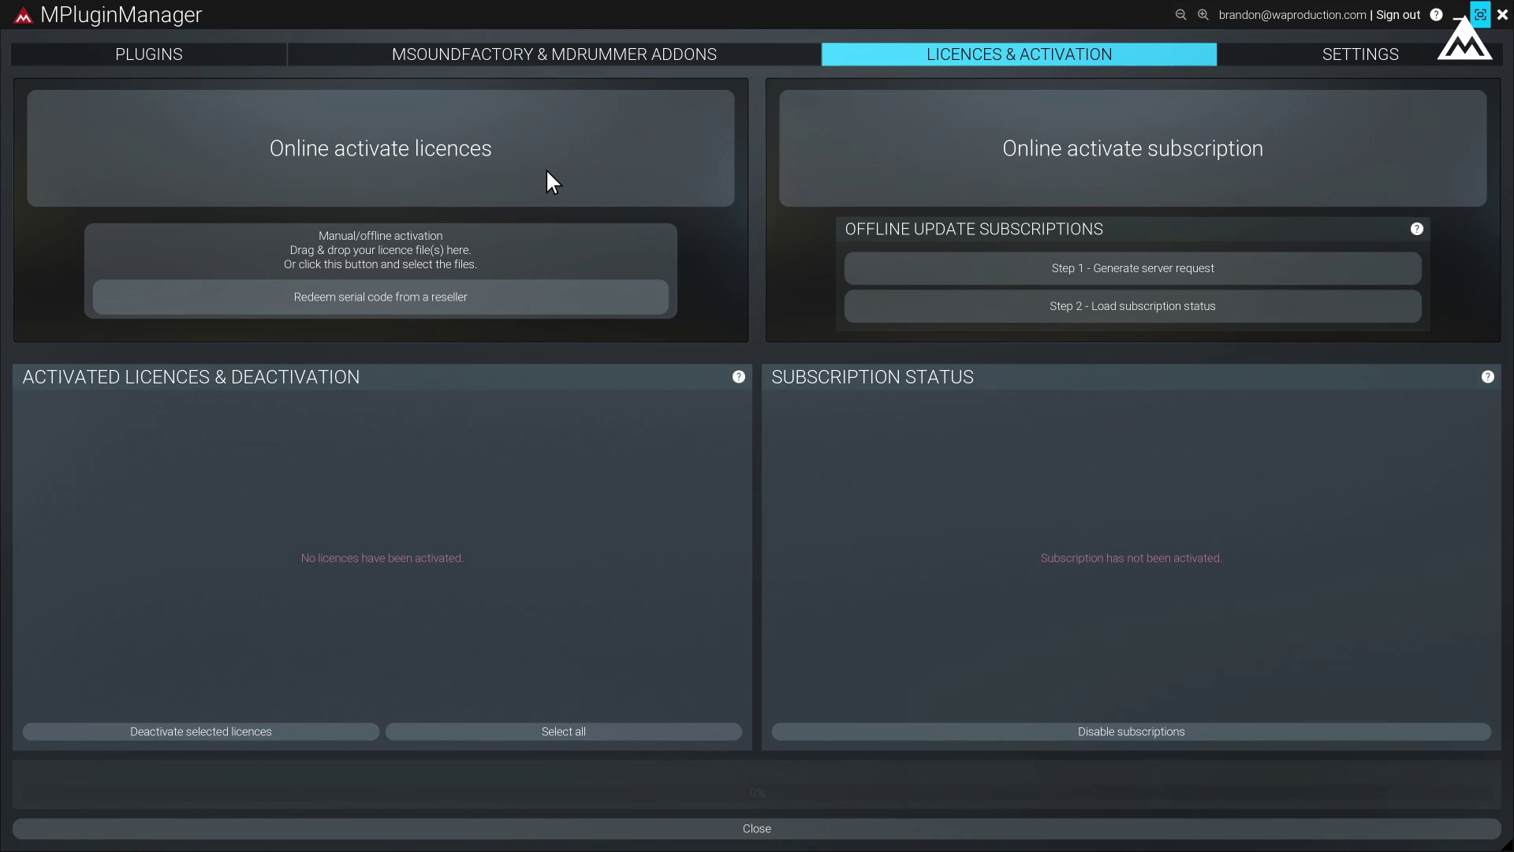
# - Activate licences online so MEssentialsFXBundle shows 394 days, then view the account's licences
pyautogui.click(763, 498)
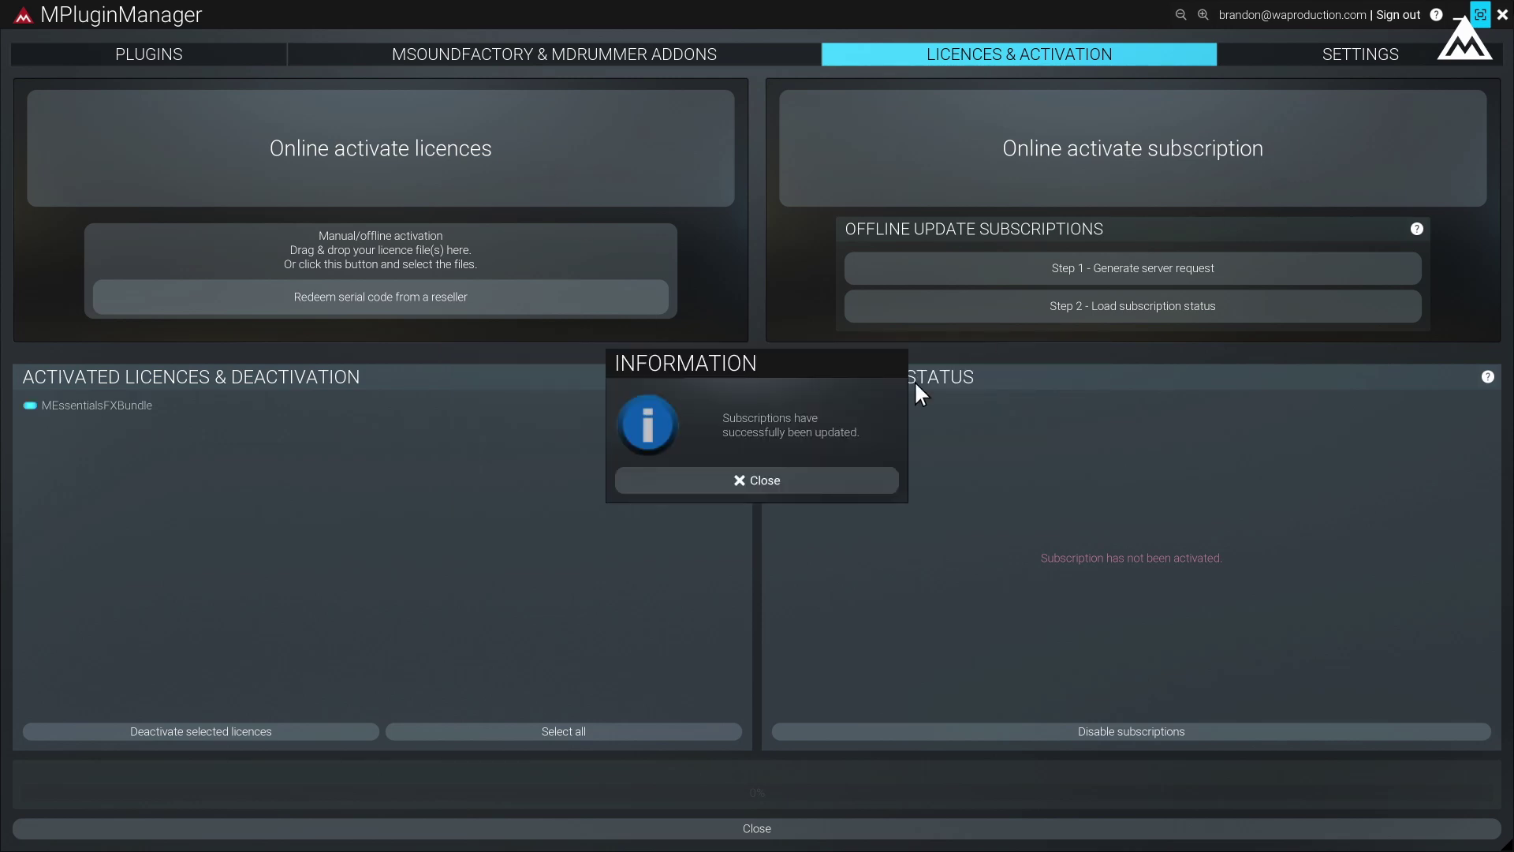
pyautogui.click(765, 483)
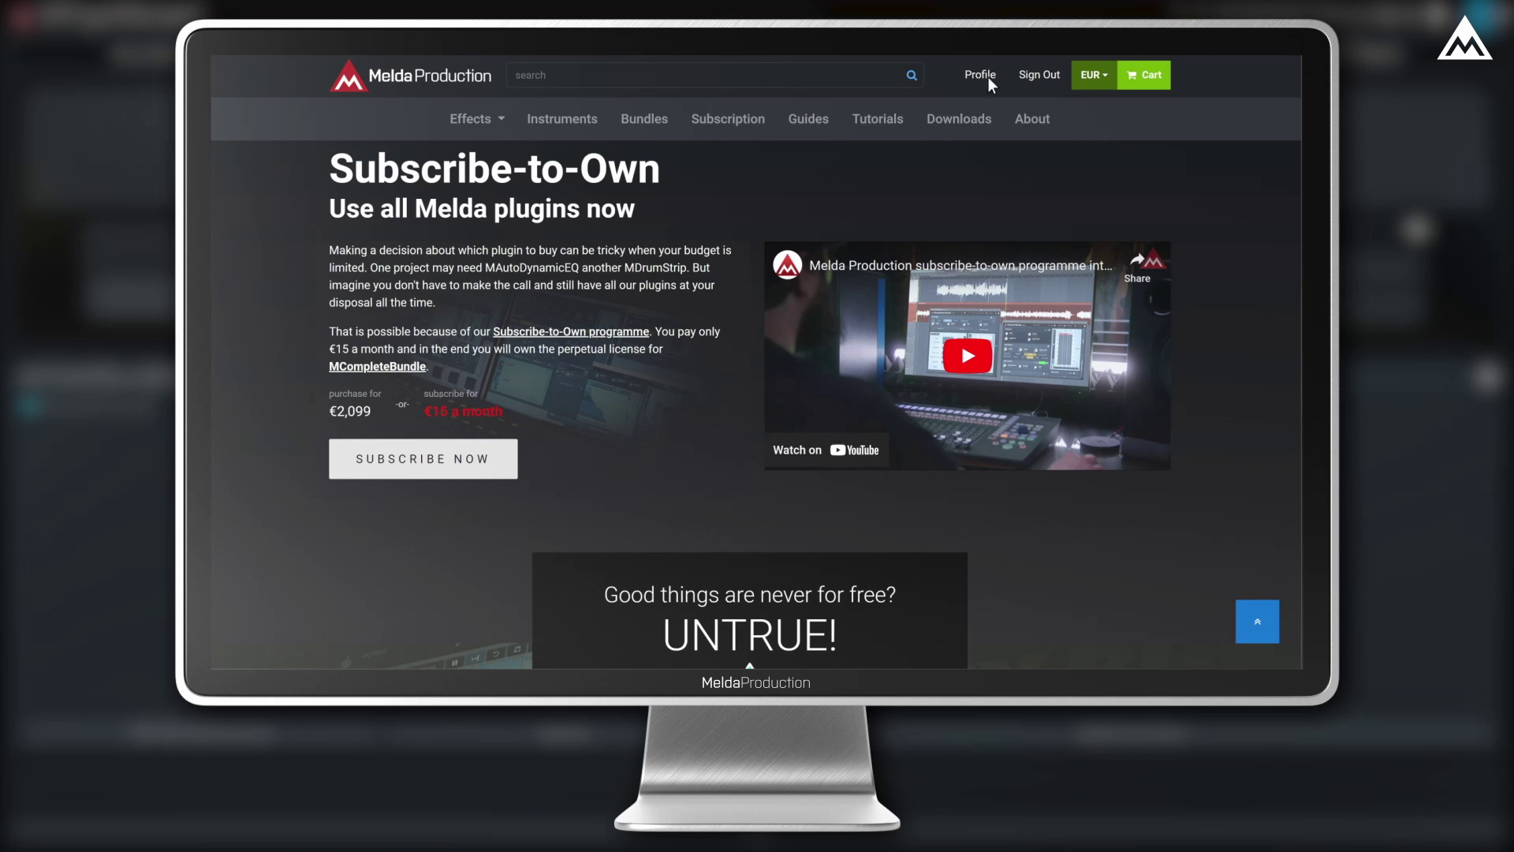
pyautogui.click(980, 75)
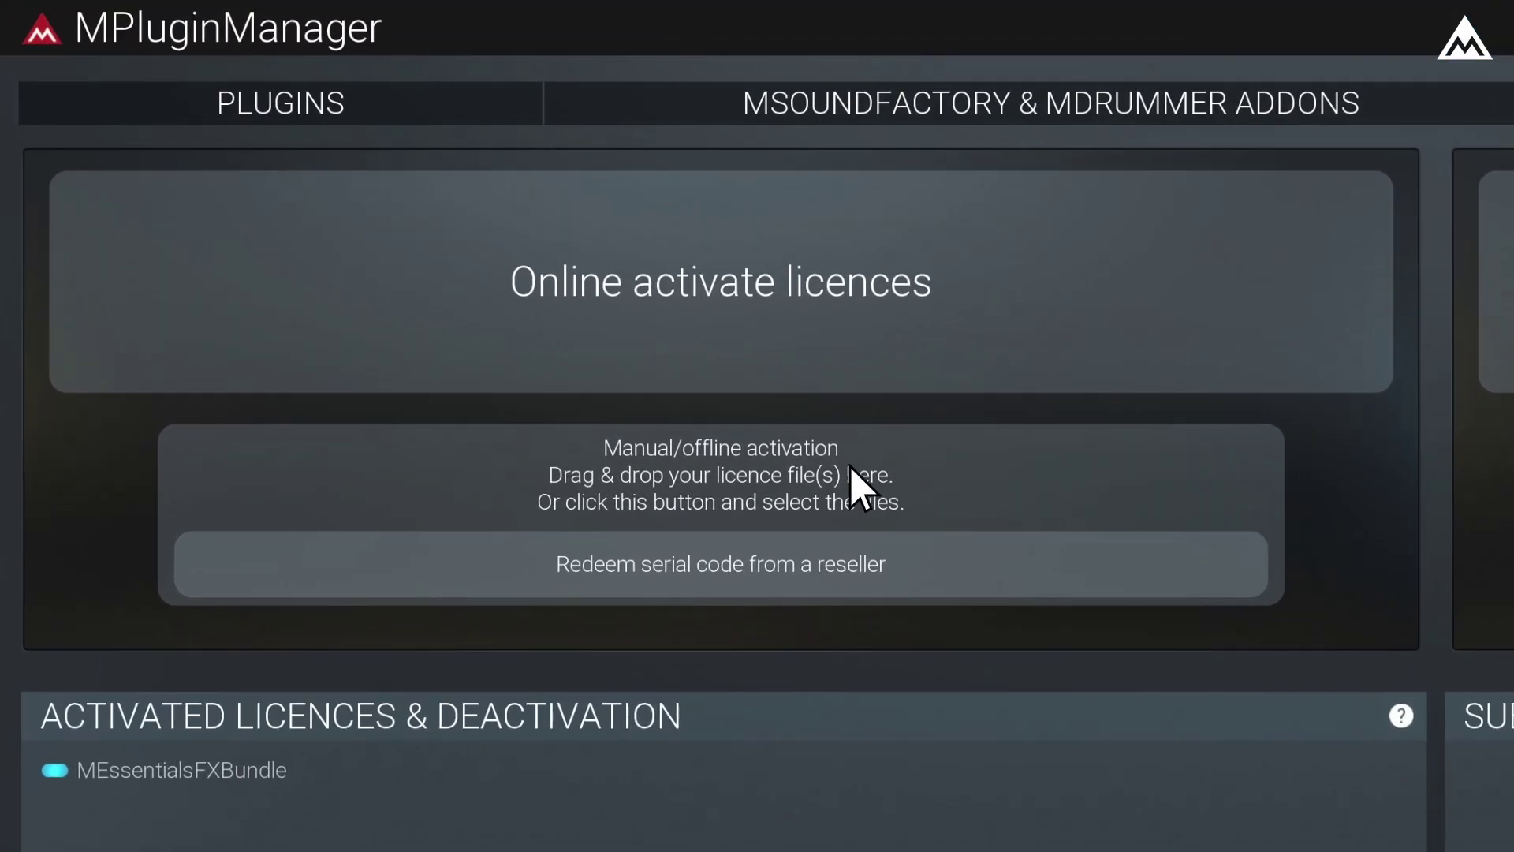
# - Load the MEssentialsFXBundle licence from G: and save a 'Subscription activation' server request
pyautogui.click(858, 486)
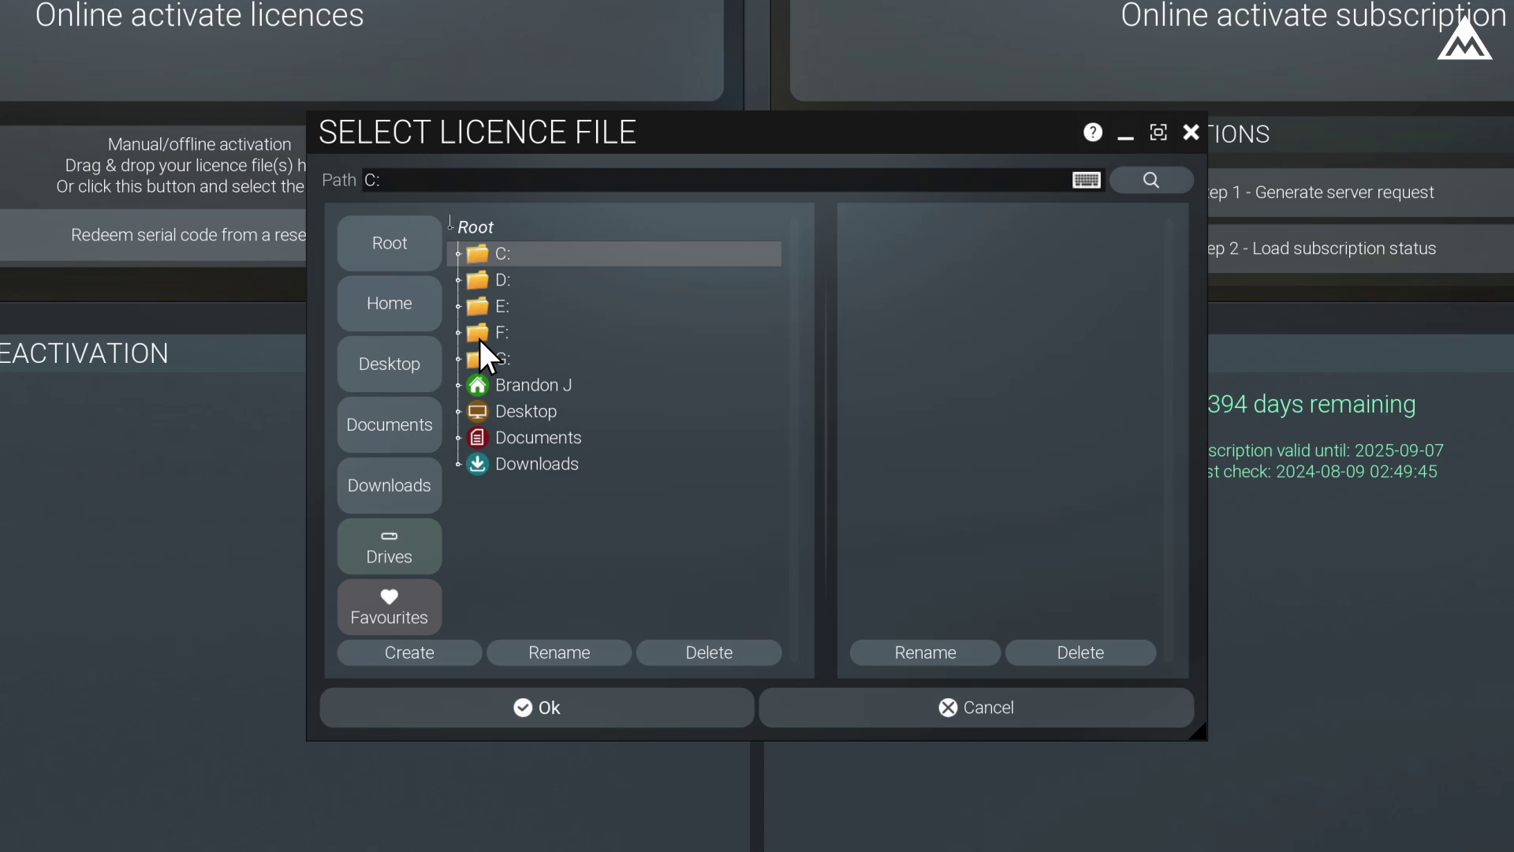
pyautogui.click(510, 359)
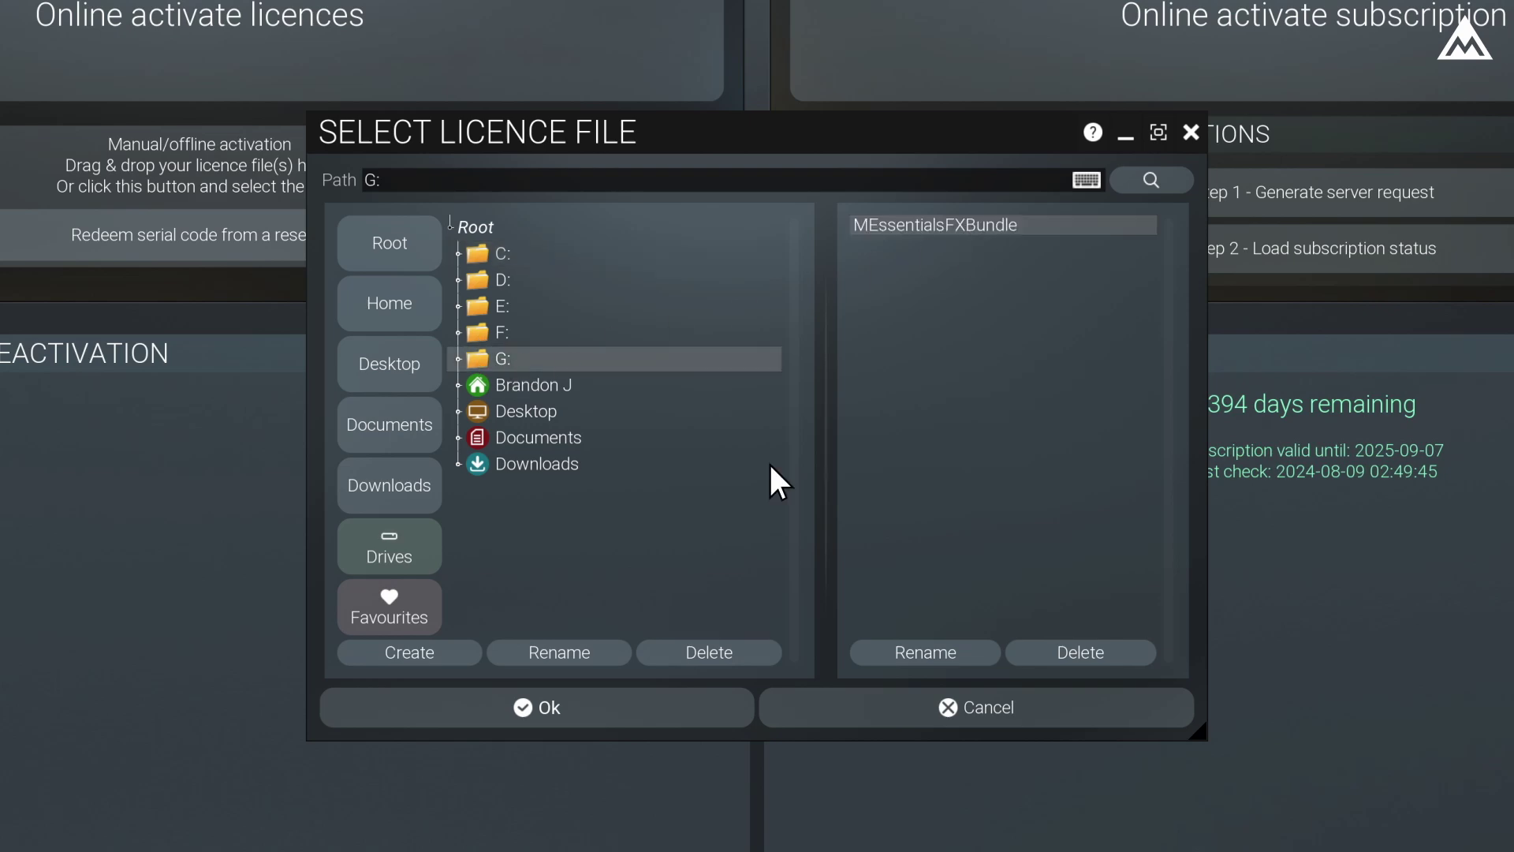
pyautogui.click(568, 708)
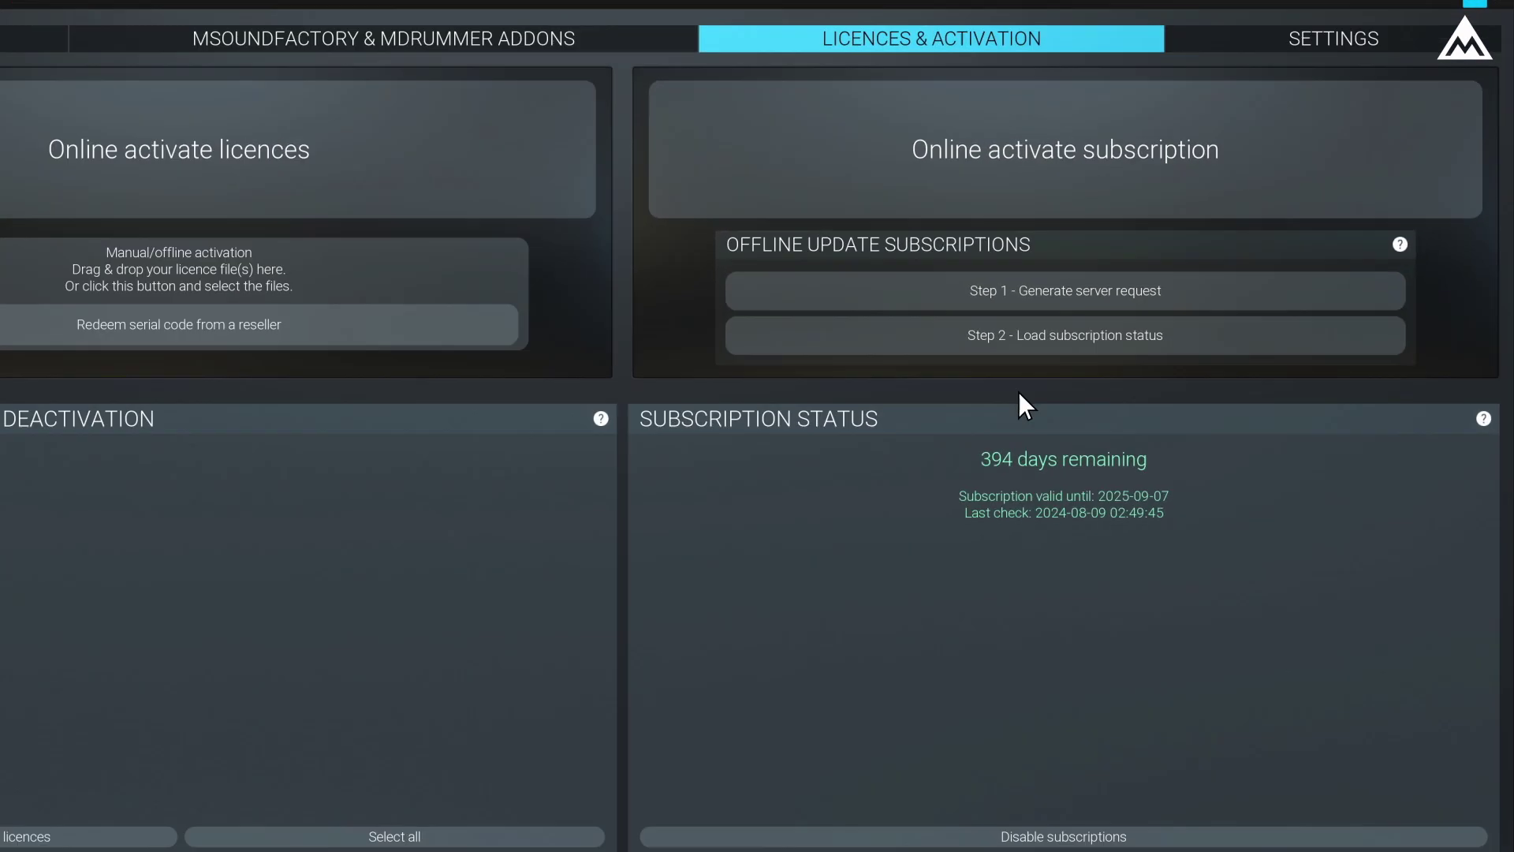
pyautogui.click(1254, 272)
pyautogui.write('Subscription activation')
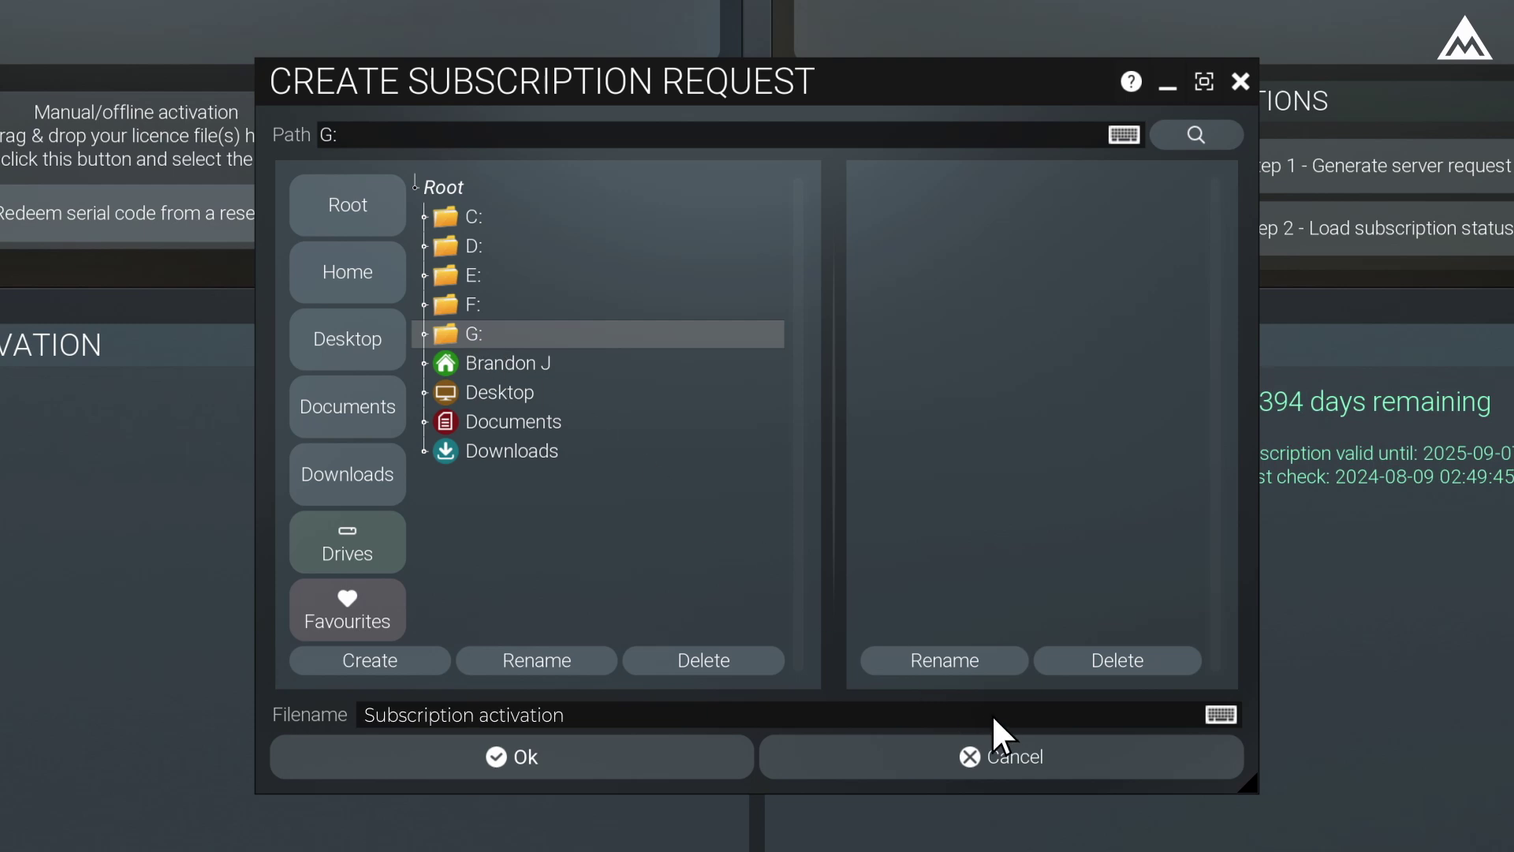
pyautogui.click(581, 755)
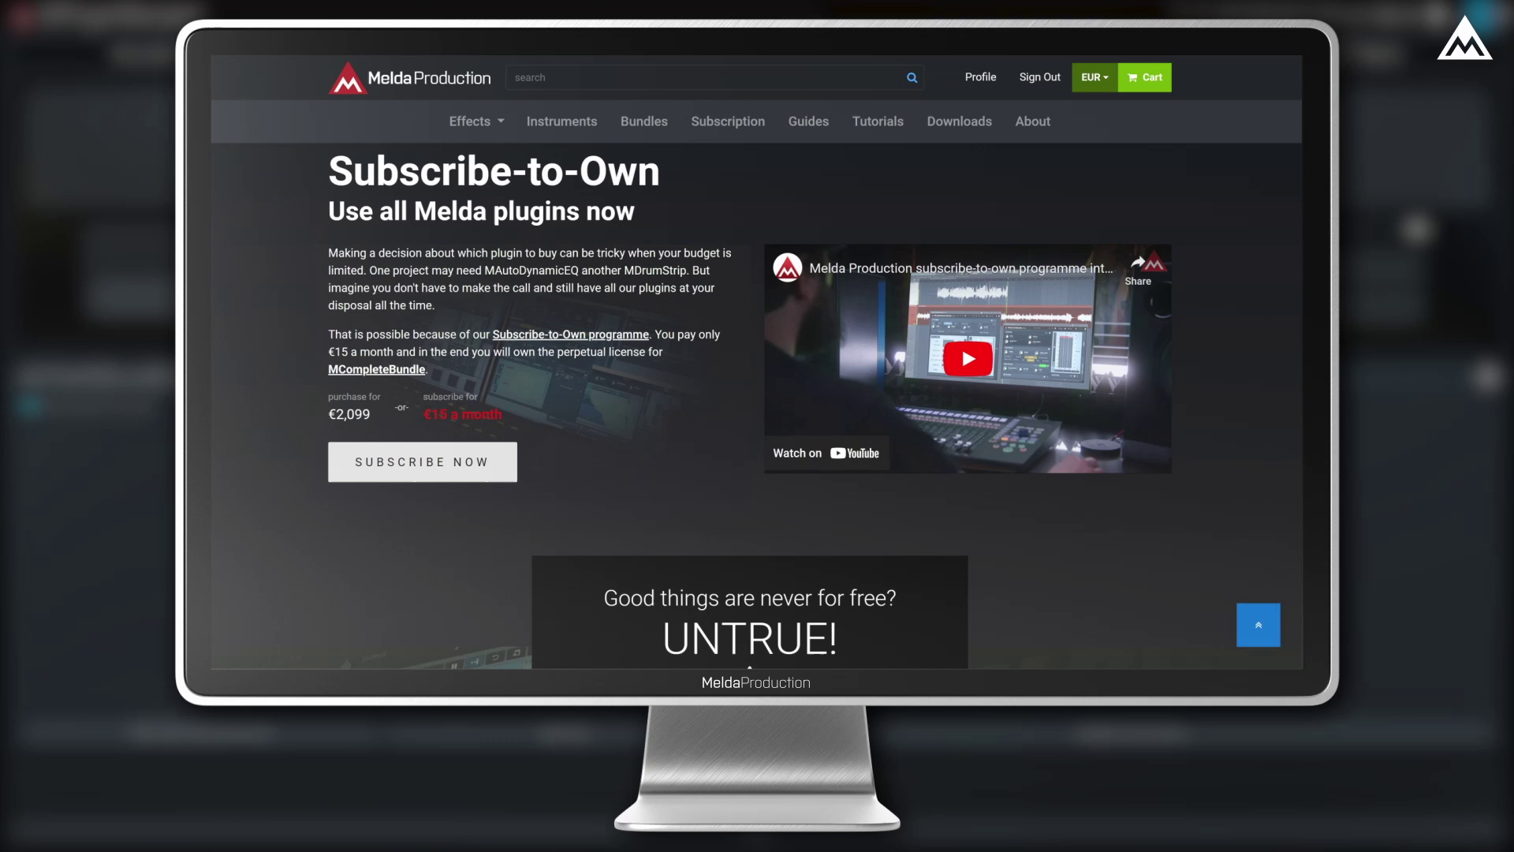
# - Open the account's Subscription page on the Melda site, then begin loading the subscription status update
pyautogui.click(990, 79)
pyautogui.click(351, 227)
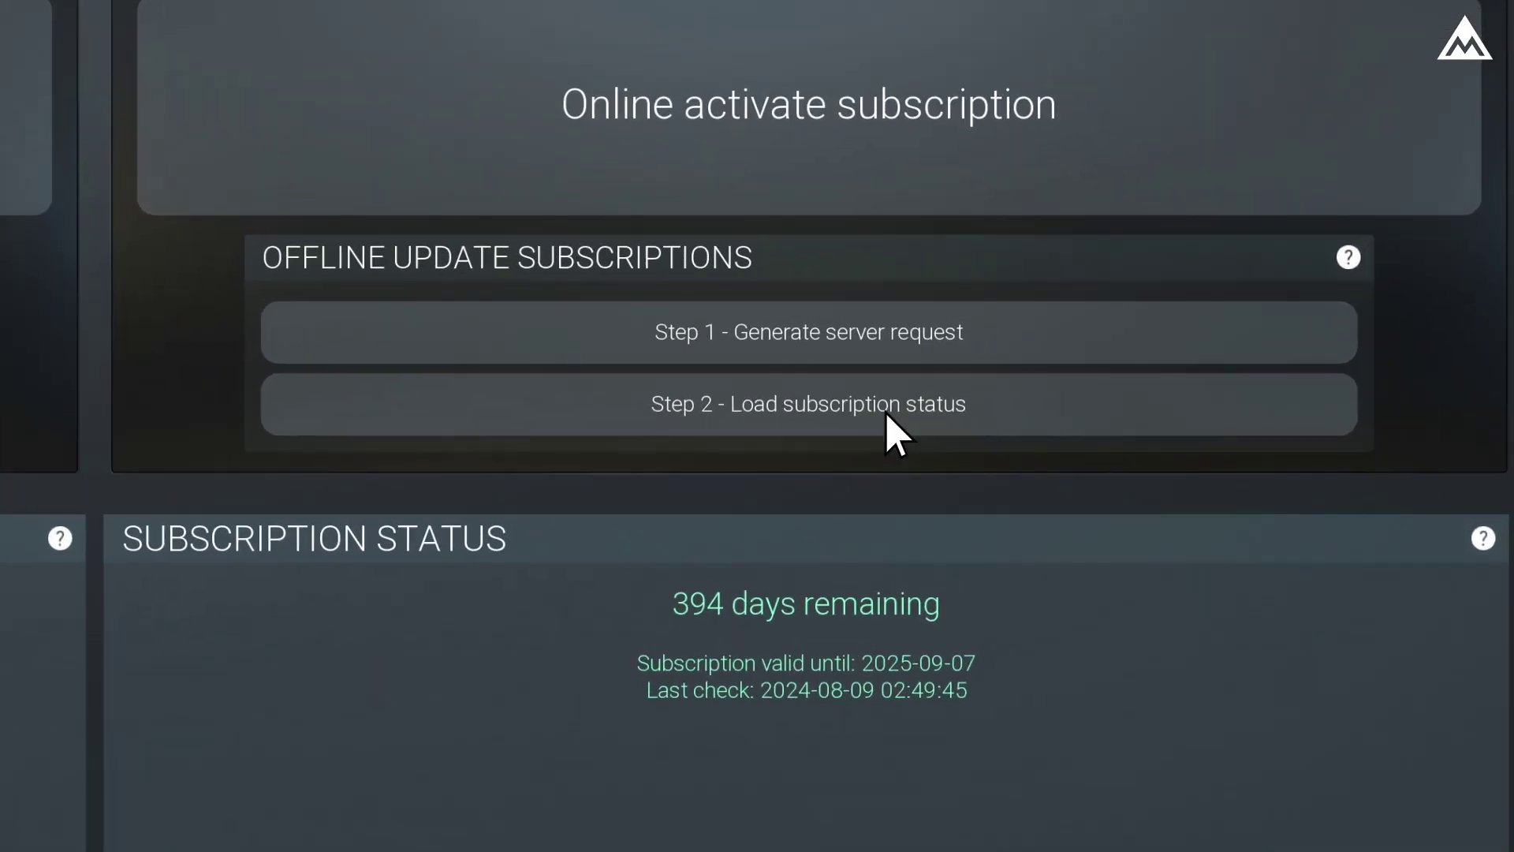
pyautogui.click(1150, 313)
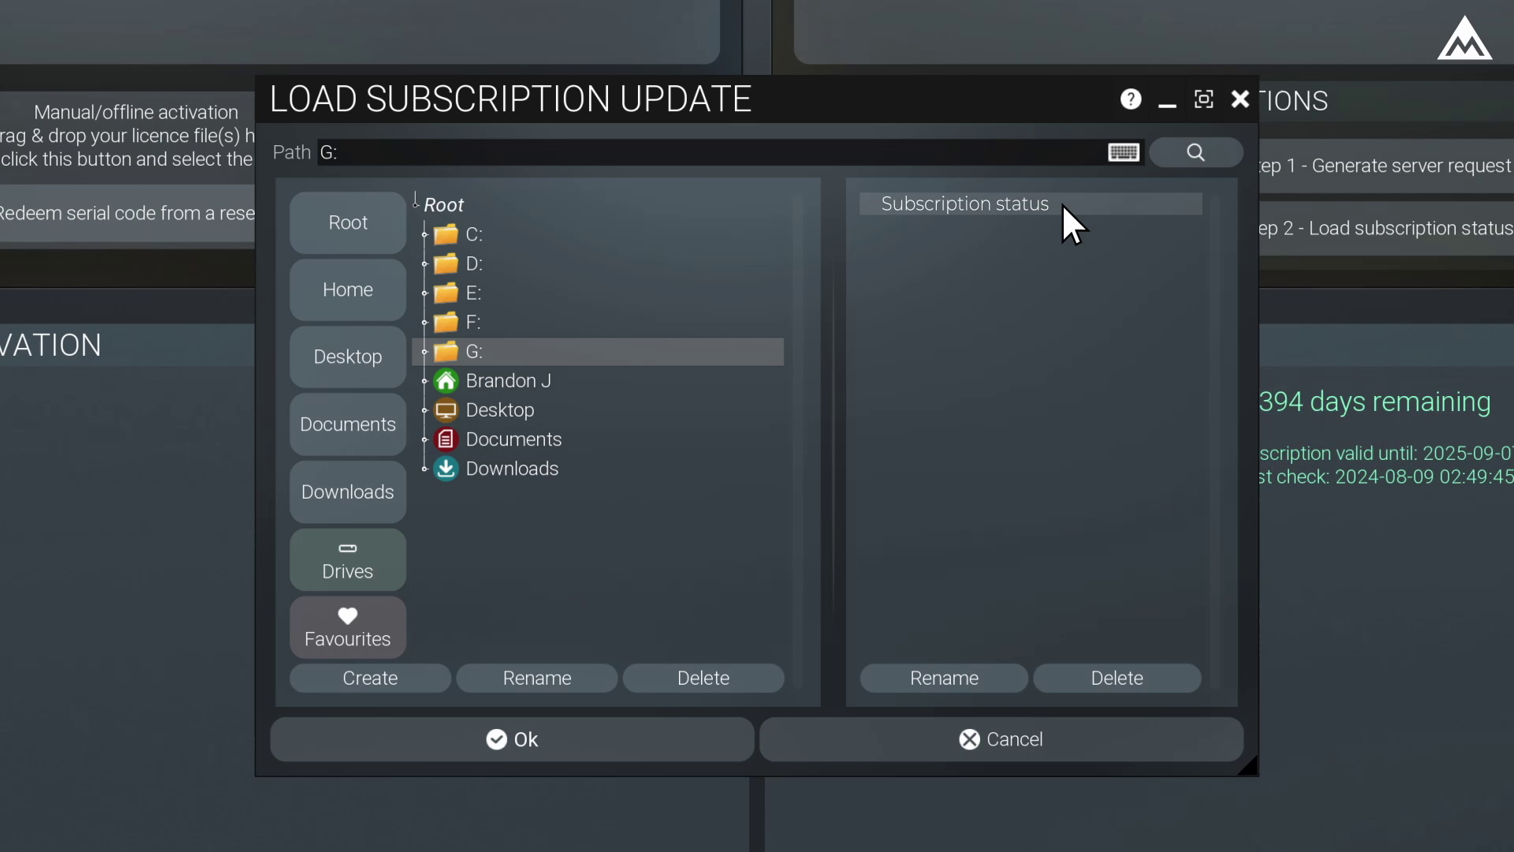
# - Load the 'Subscription status' file and copy the MSpectralDelay product key from the reseller page
pyautogui.click(627, 740)
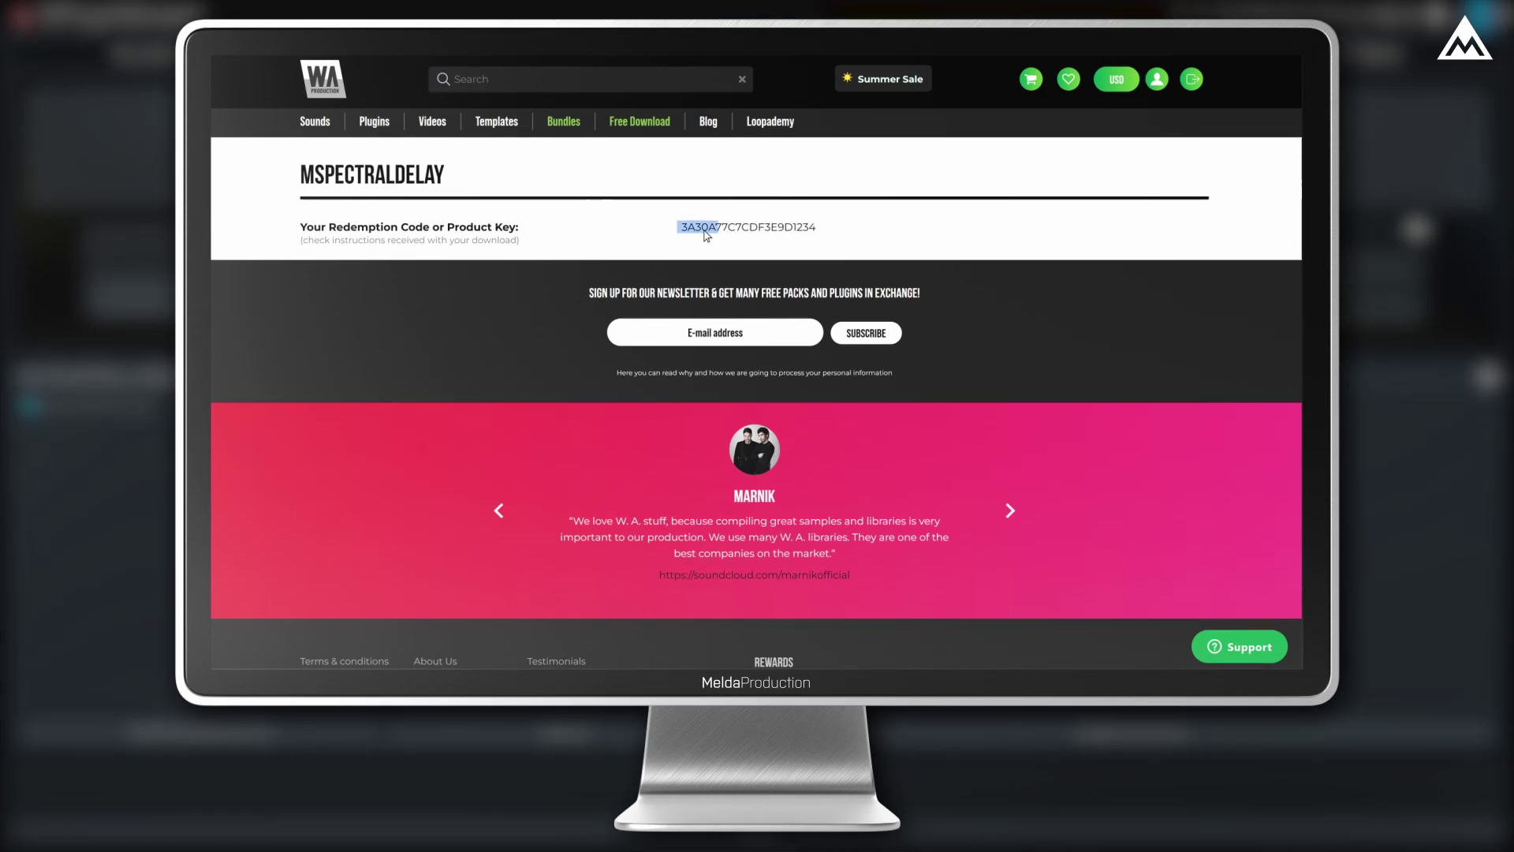
pyautogui.moveTo(705, 232); pyautogui.dragTo(826, 230)
pyautogui.hotkey('ctrl', 'c')
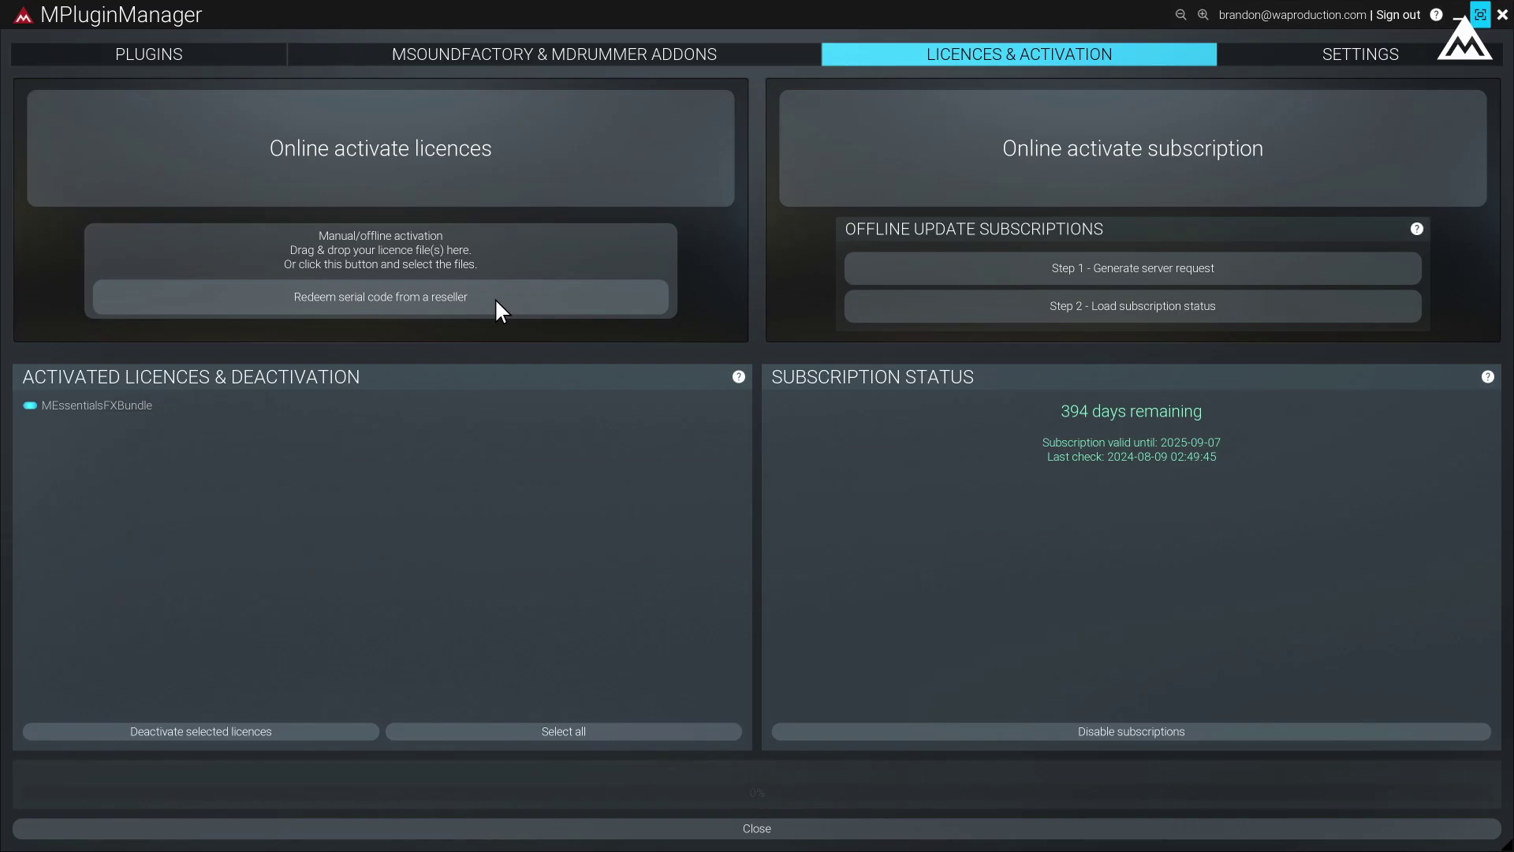
# - Redeem the pasted MSpectralDelay product key as a serial code
pyautogui.click(495, 298)
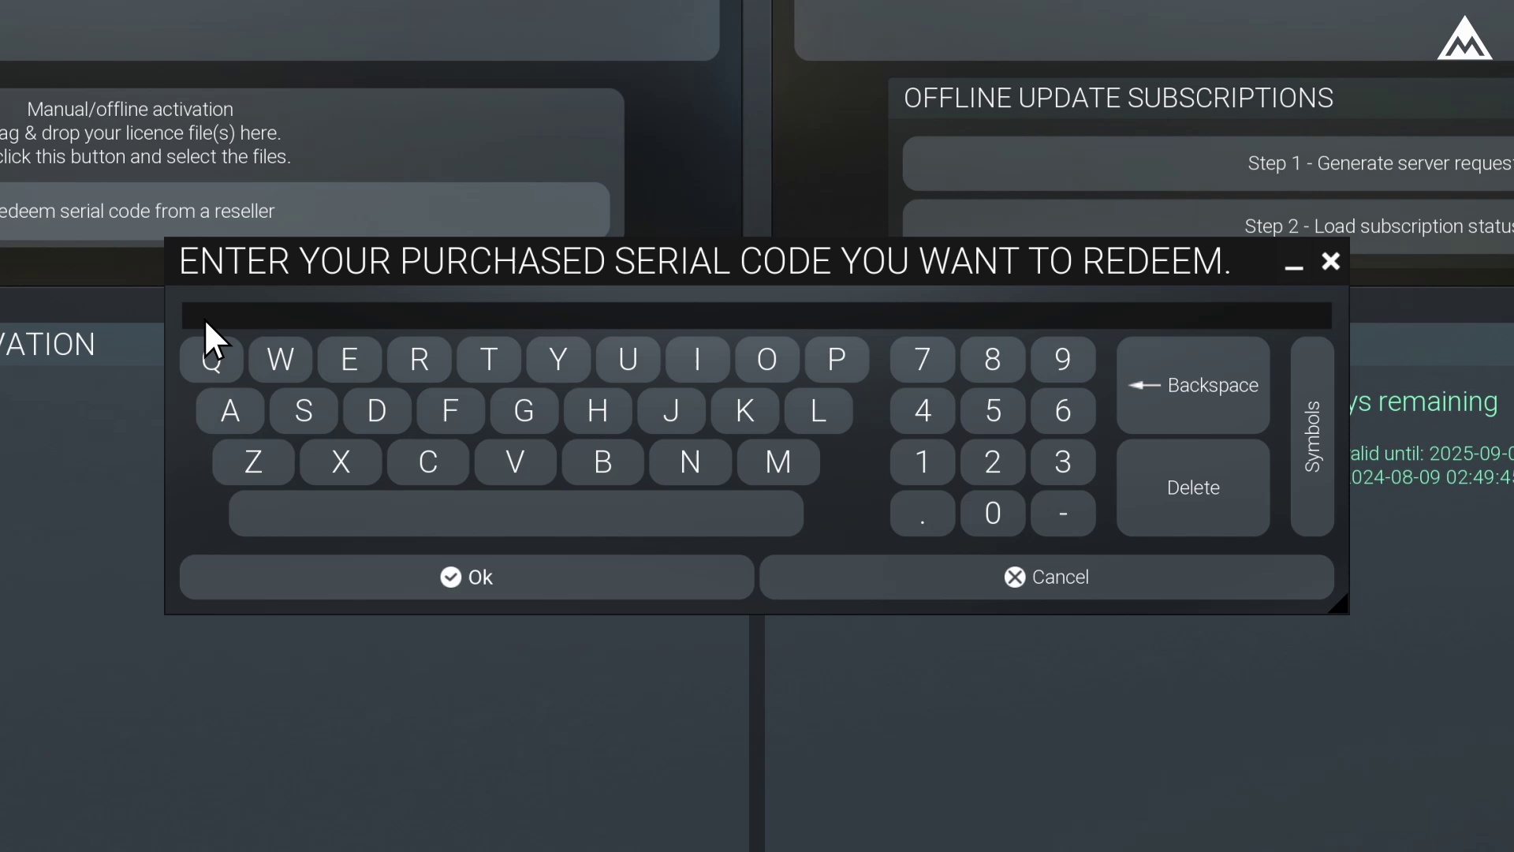
pyautogui.hotkey('ctrl', 'v')
pyautogui.click(495, 584)
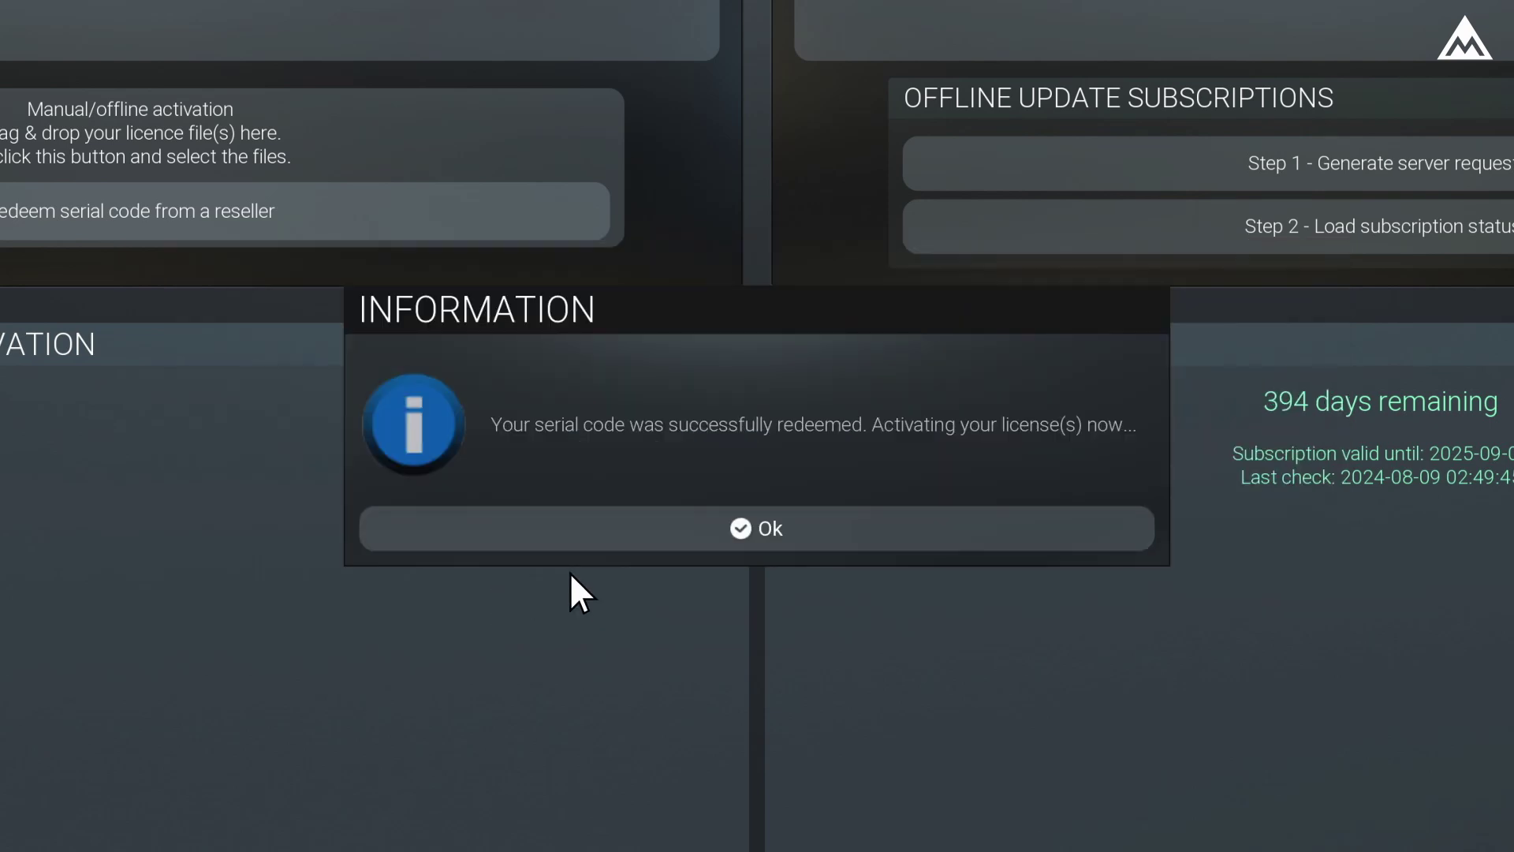
pyautogui.click(844, 534)
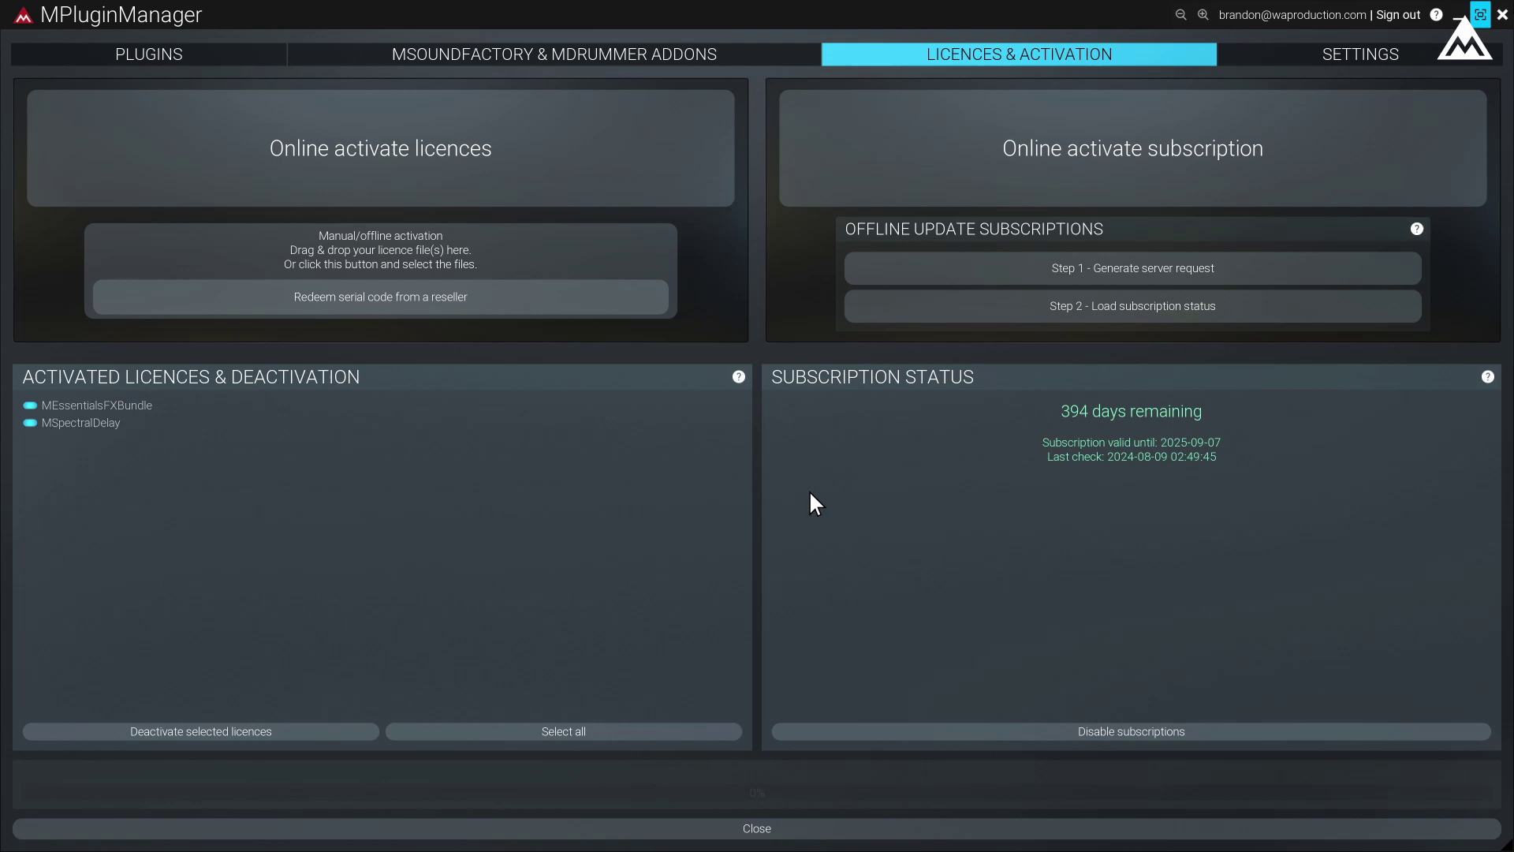
# - Check the offline subscription help, then deactivate the selected licences and disable the subscription
pyautogui.click(1416, 229)
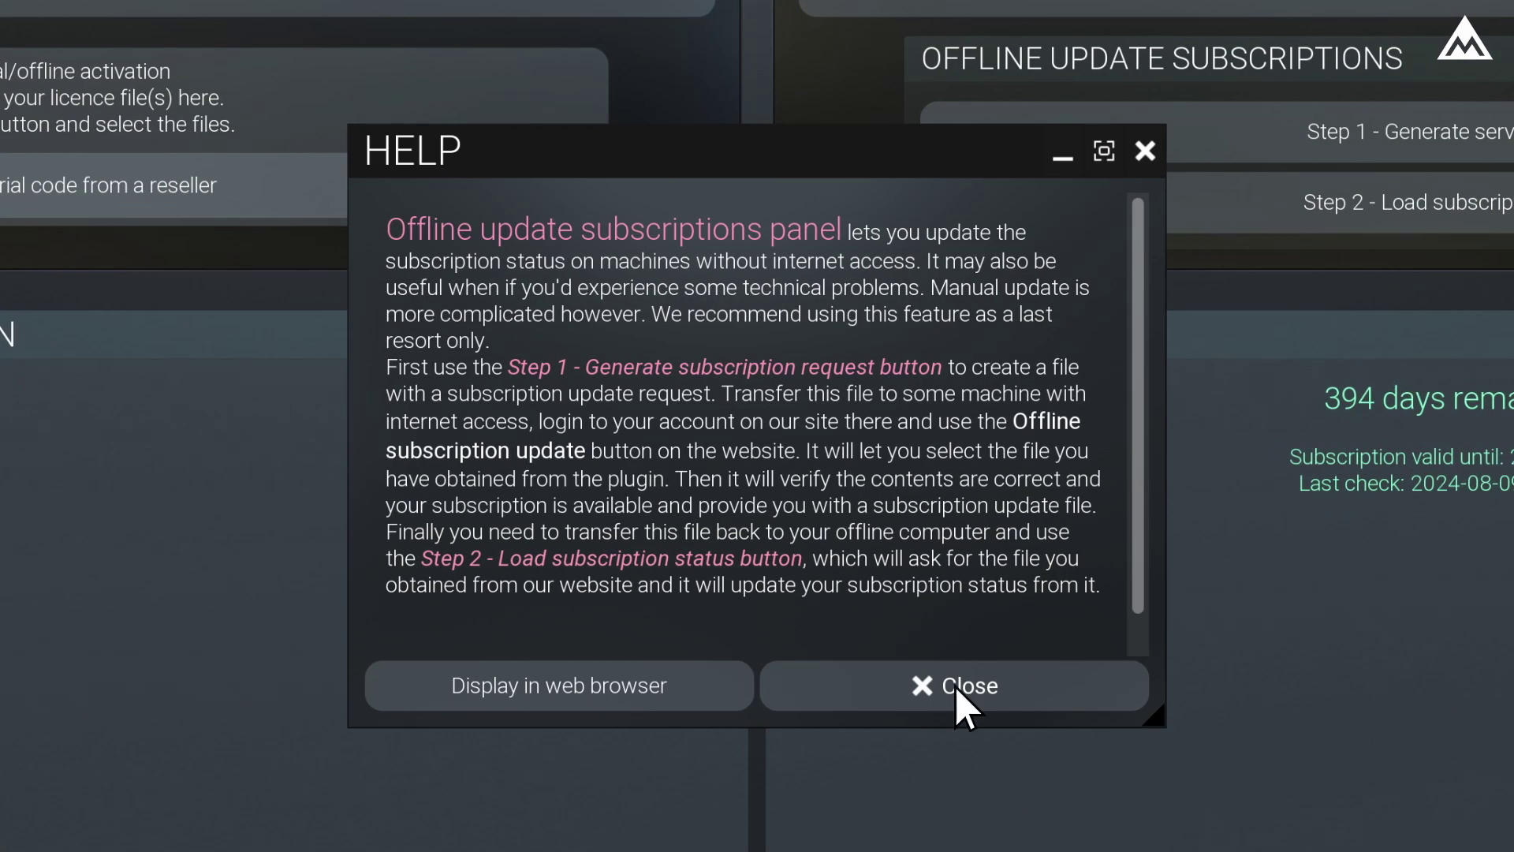
pyautogui.click(956, 691)
pyautogui.click(284, 734)
pyautogui.click(751, 479)
pyautogui.click(1199, 733)
pyautogui.click(761, 485)
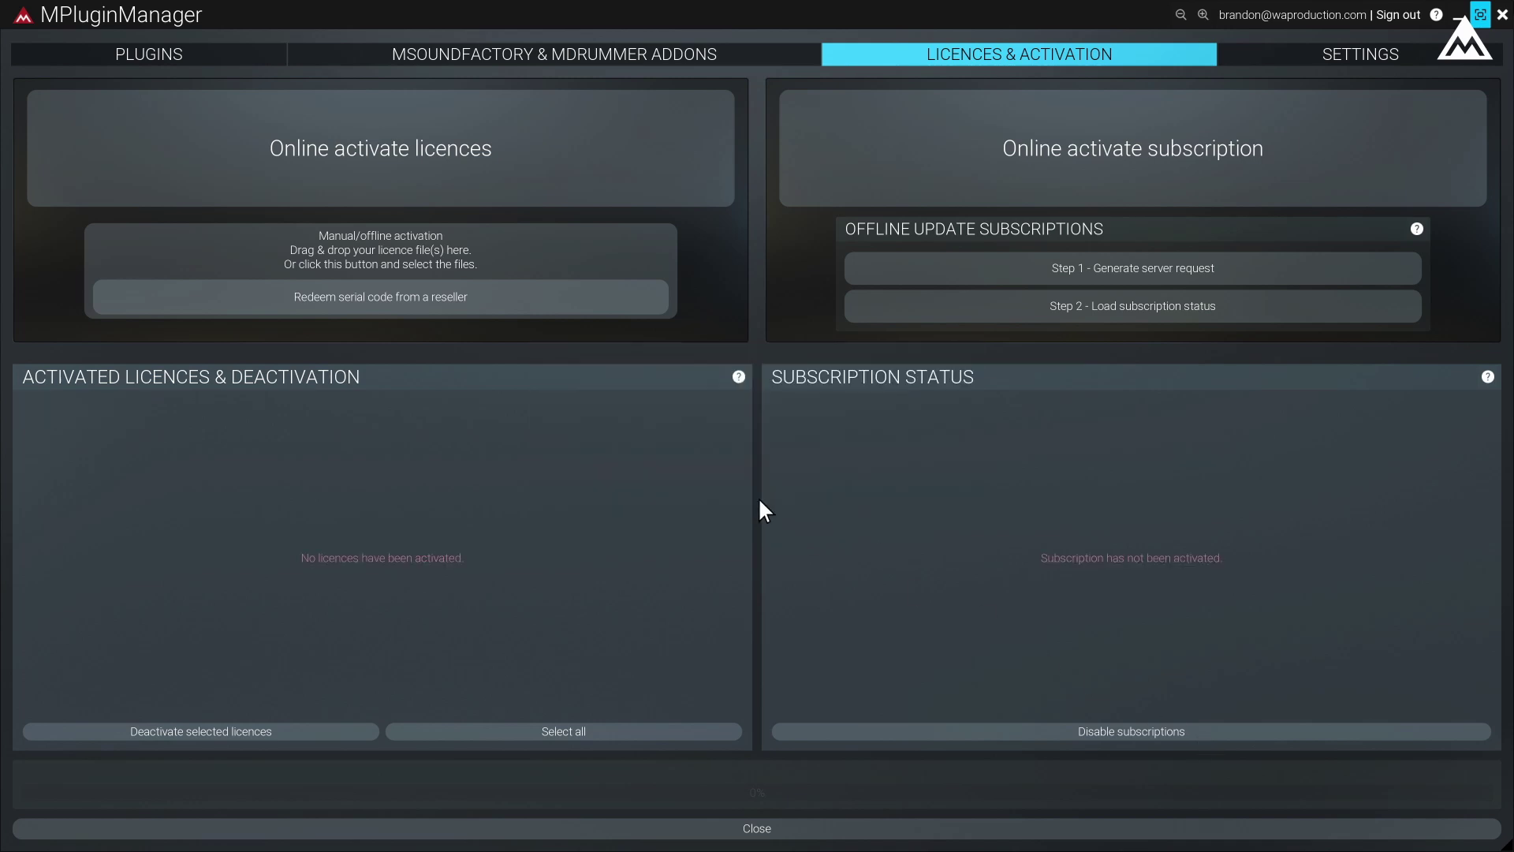
# - In Settings, expand Offline Installation Settings and enable VST3 plugin installation
pyautogui.click(1412, 52)
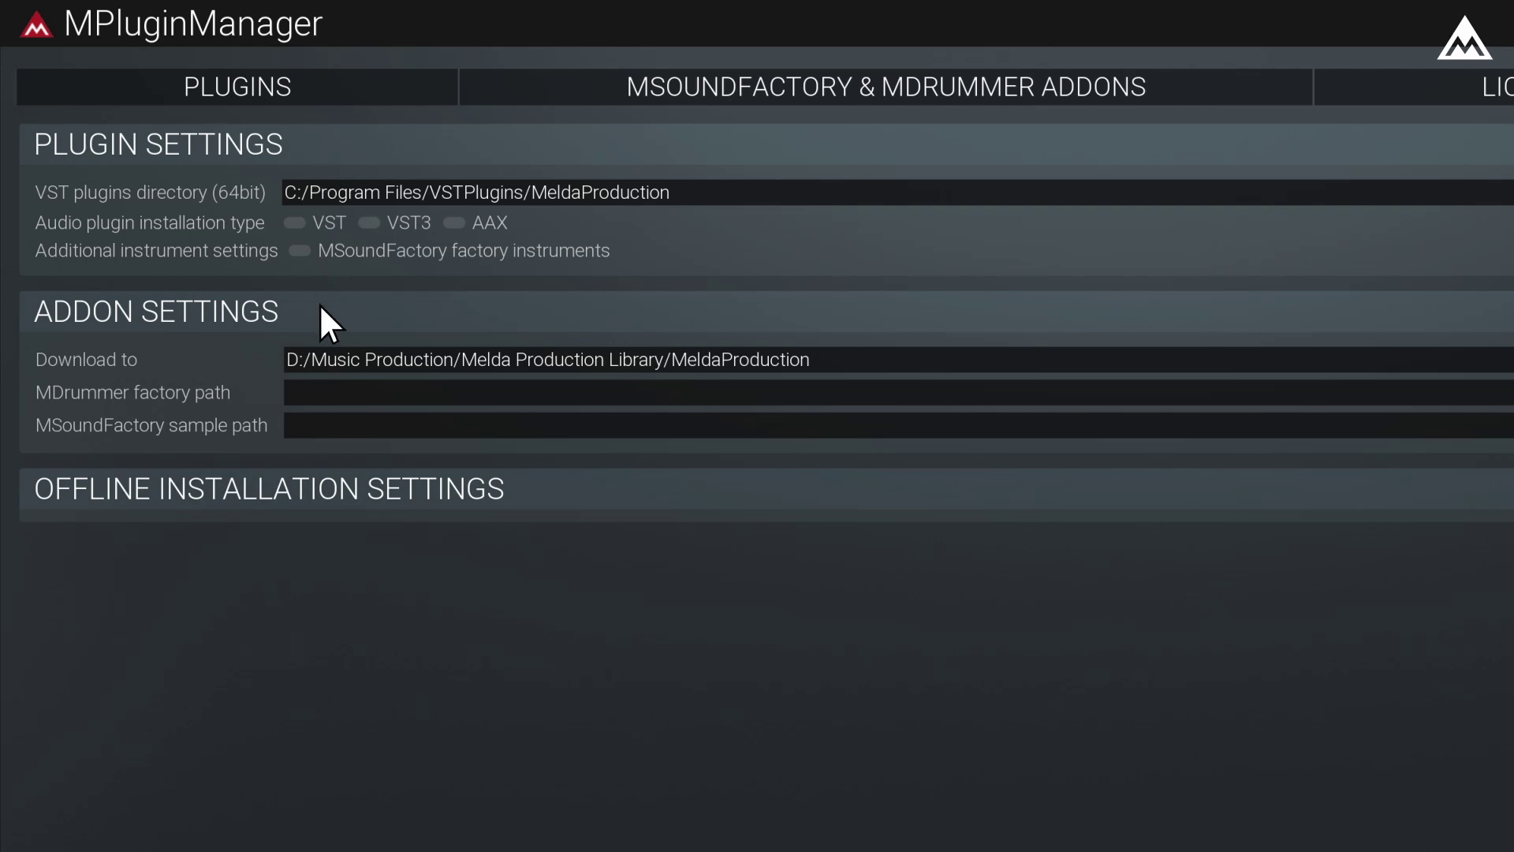
pyautogui.click(576, 492)
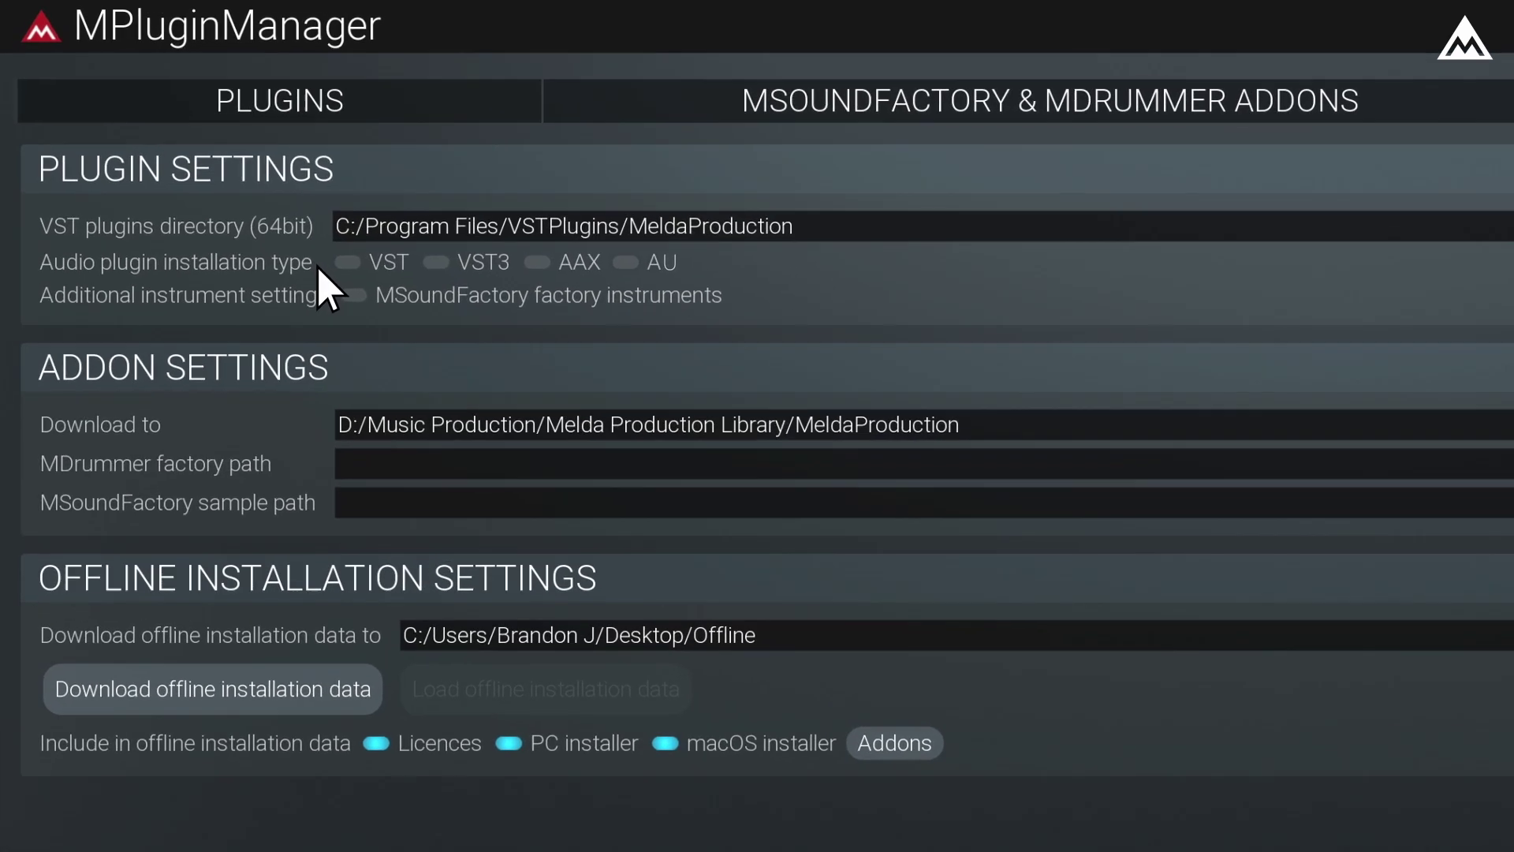
pyautogui.click(438, 263)
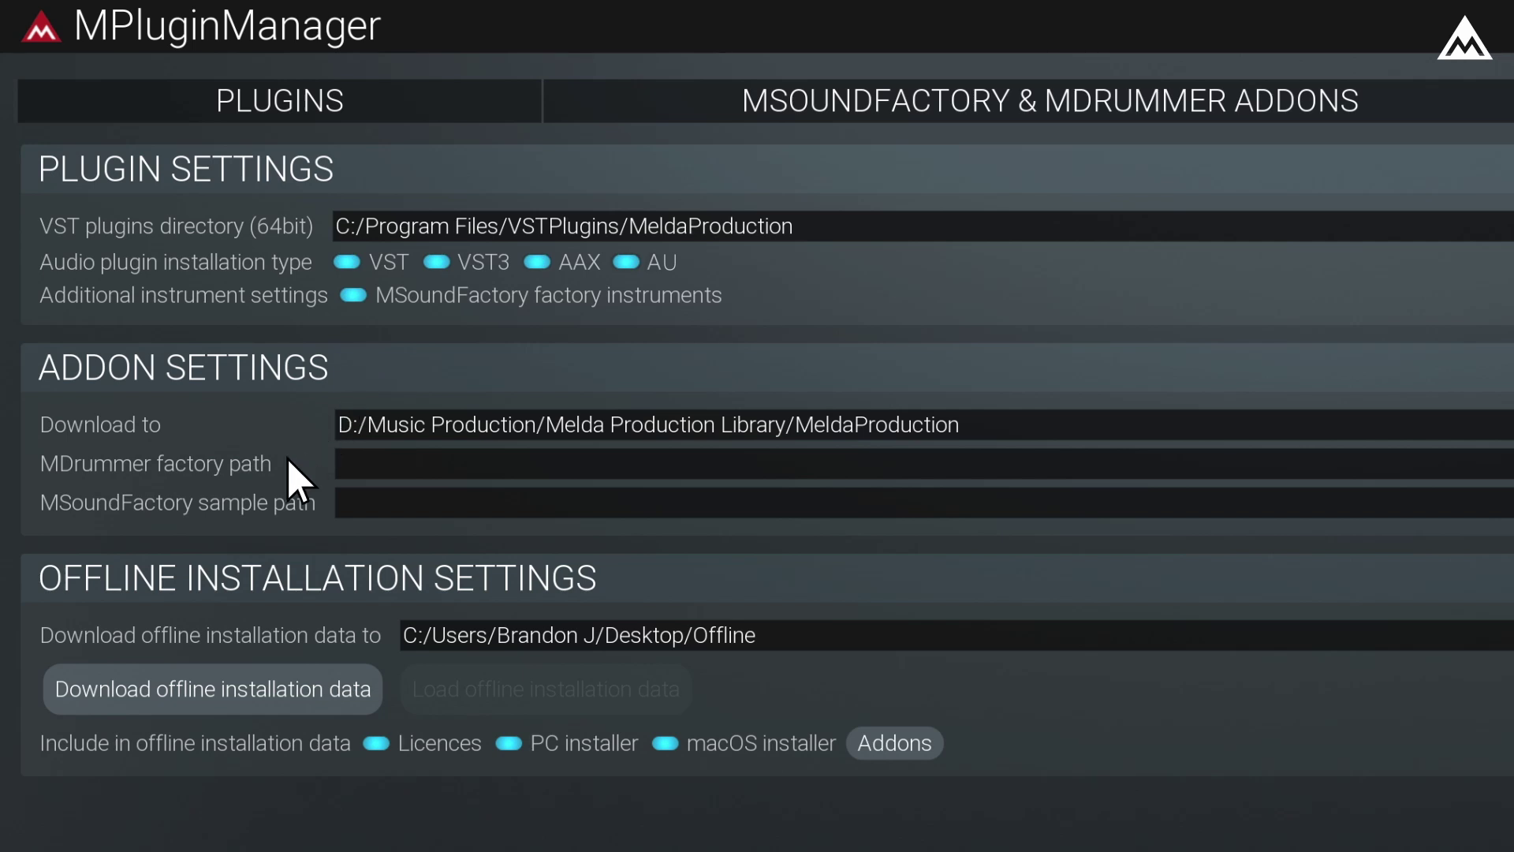
# - Pick the addons for the offline data, load it, and install the selected plugins
pyautogui.click(899, 743)
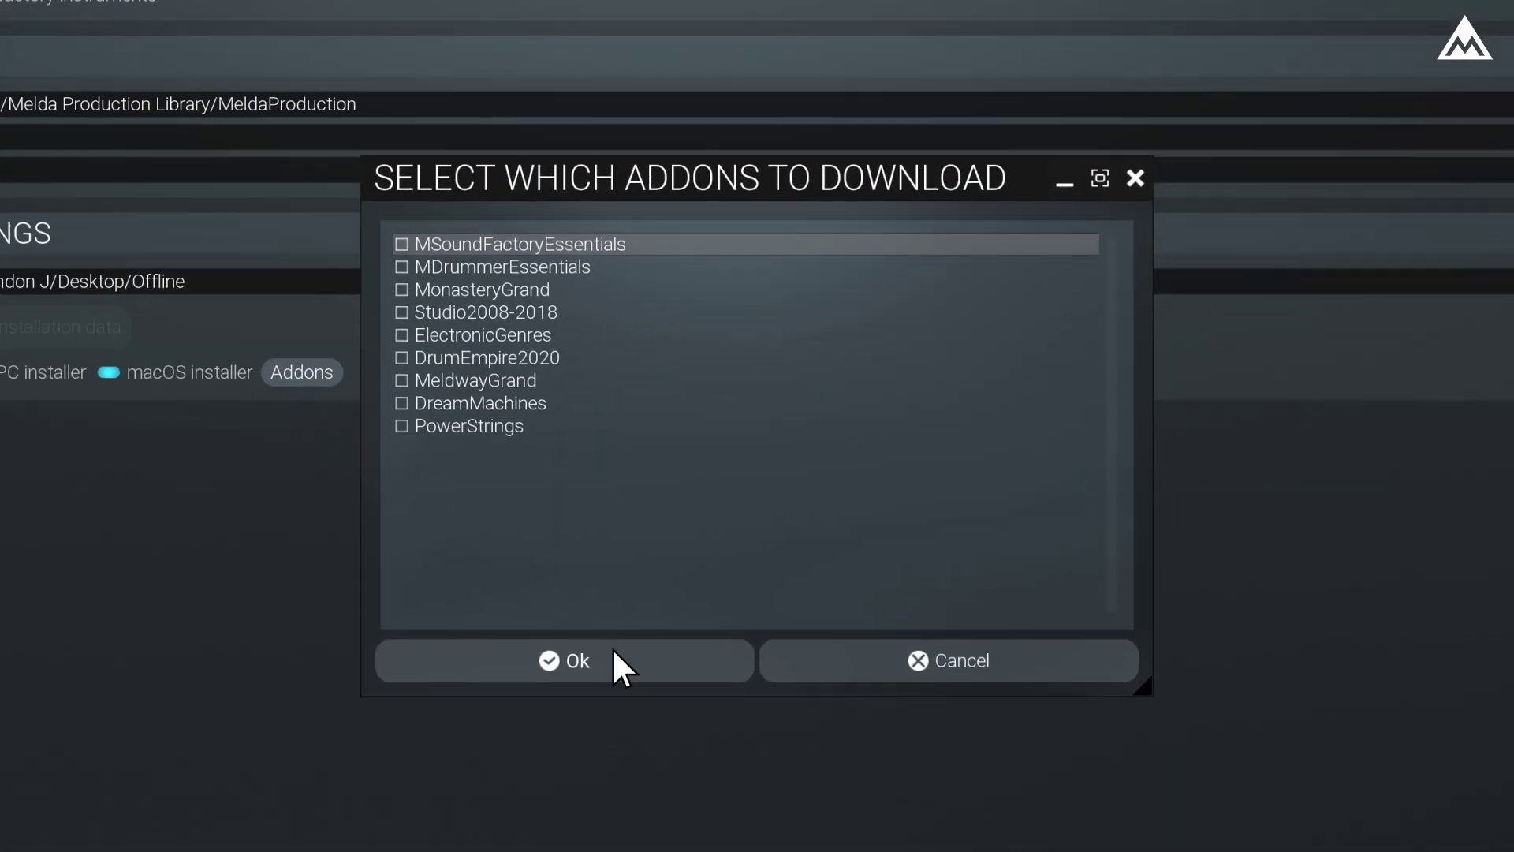
pyautogui.click(613, 649)
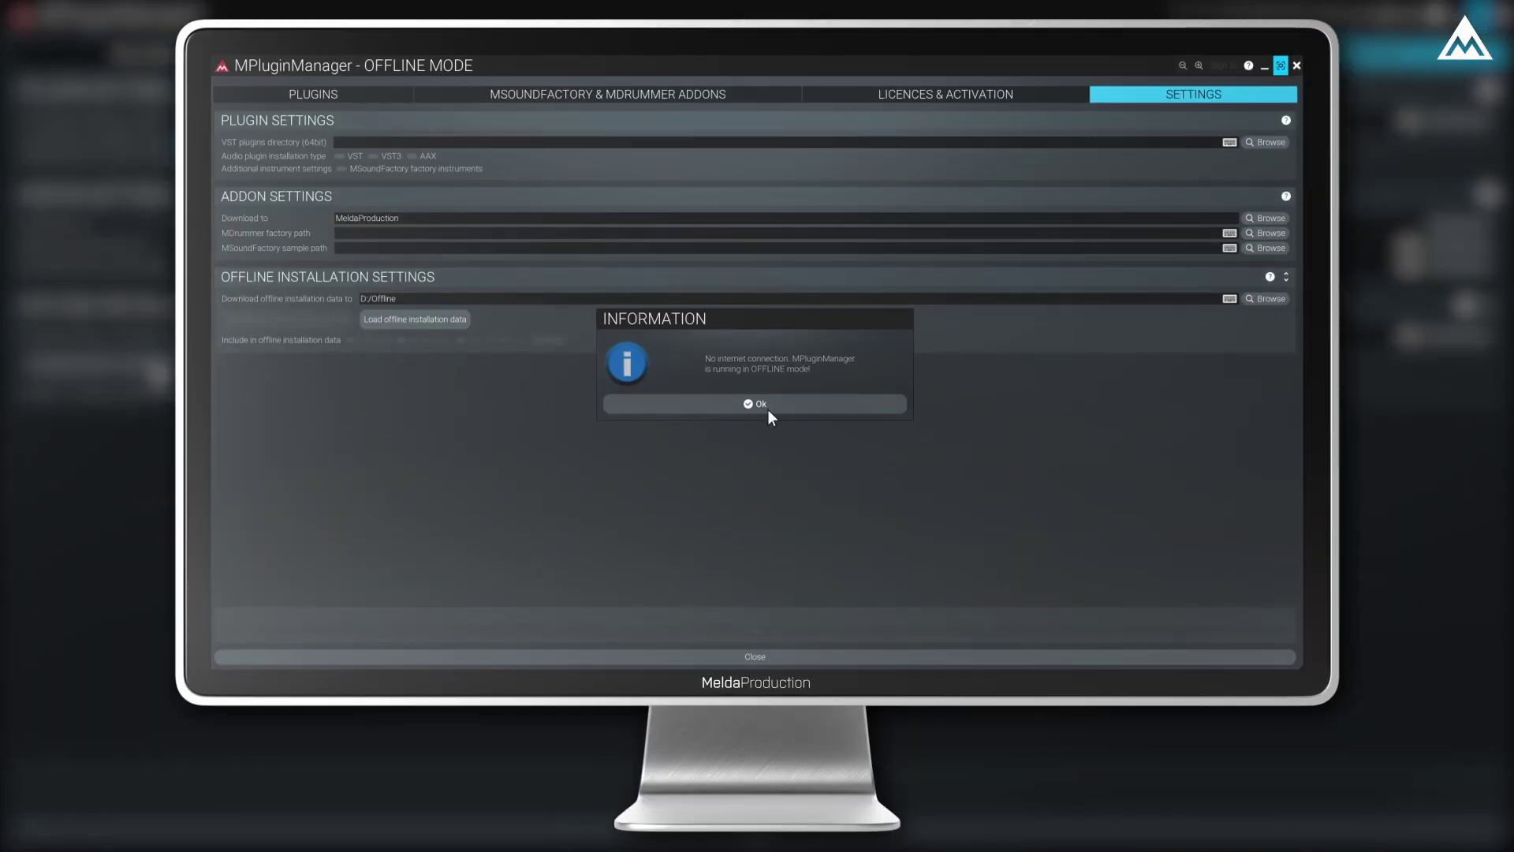
pyautogui.click(767, 410)
pyautogui.click(426, 320)
pyautogui.click(349, 97)
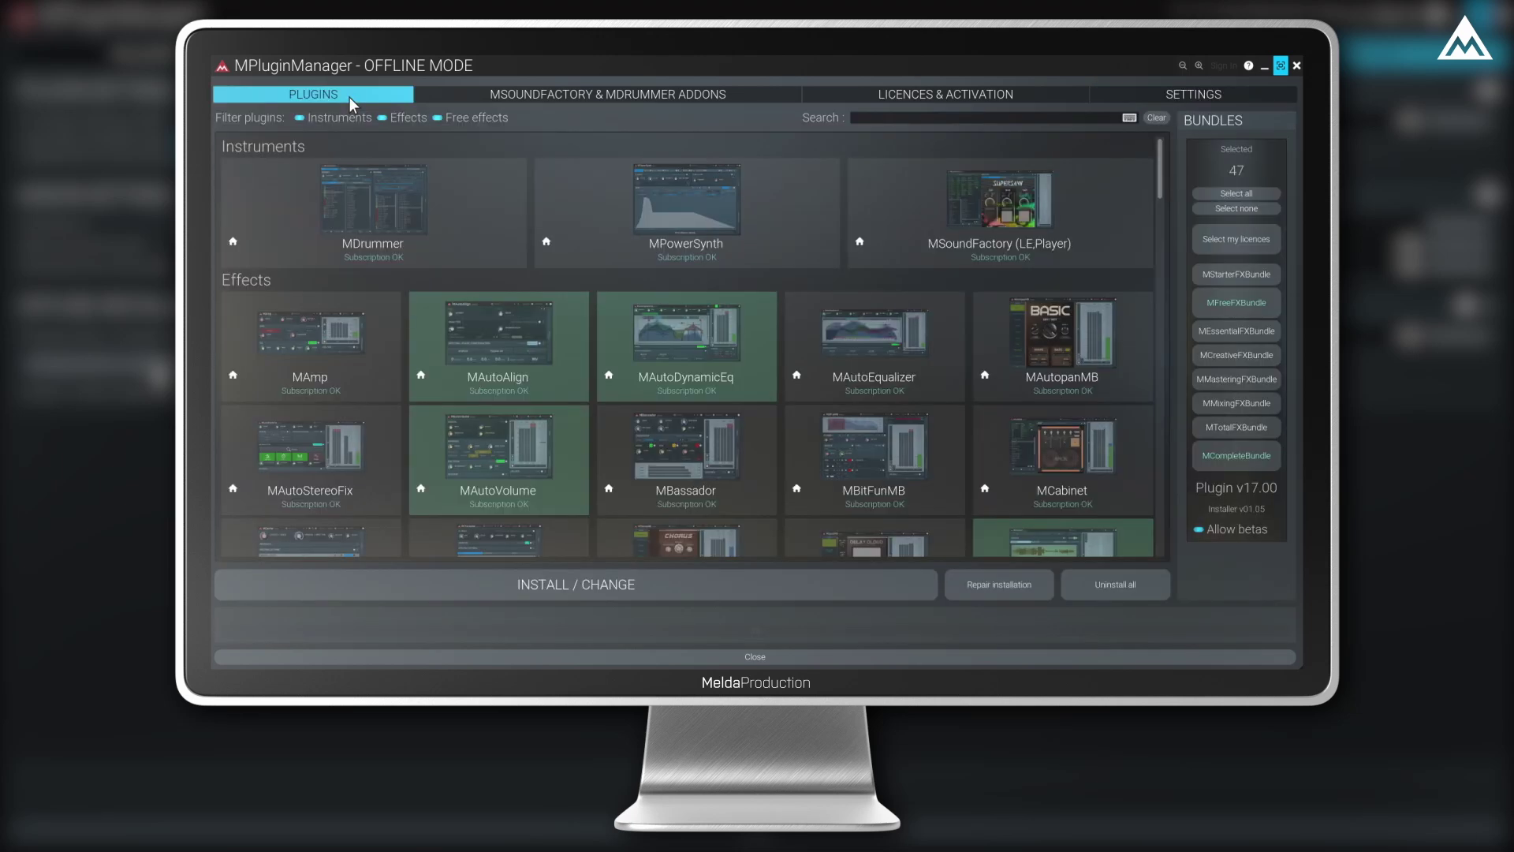
pyautogui.click(692, 588)
# - Back in Settings, review the offline installation help and set the download location to D:/Offline
pyautogui.click(1227, 96)
pyautogui.click(1270, 276)
pyautogui.click(899, 531)
pyautogui.click(1229, 298)
pyautogui.click(768, 416)
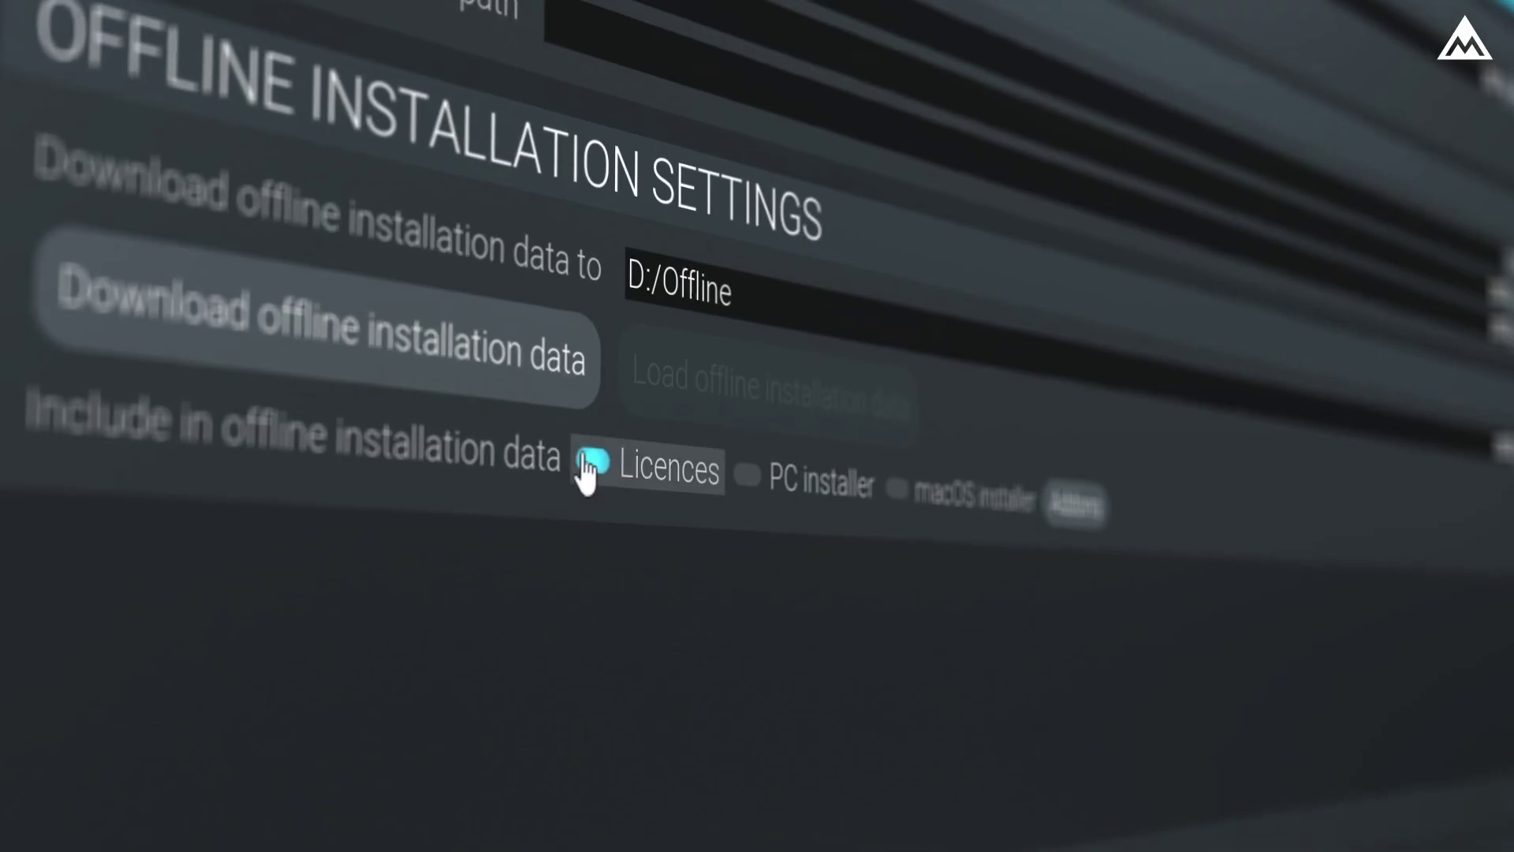
# - Include the macOS installer in offline data and enable VST3, AAX and MSoundFactory factory instruments
pyautogui.click(902, 519)
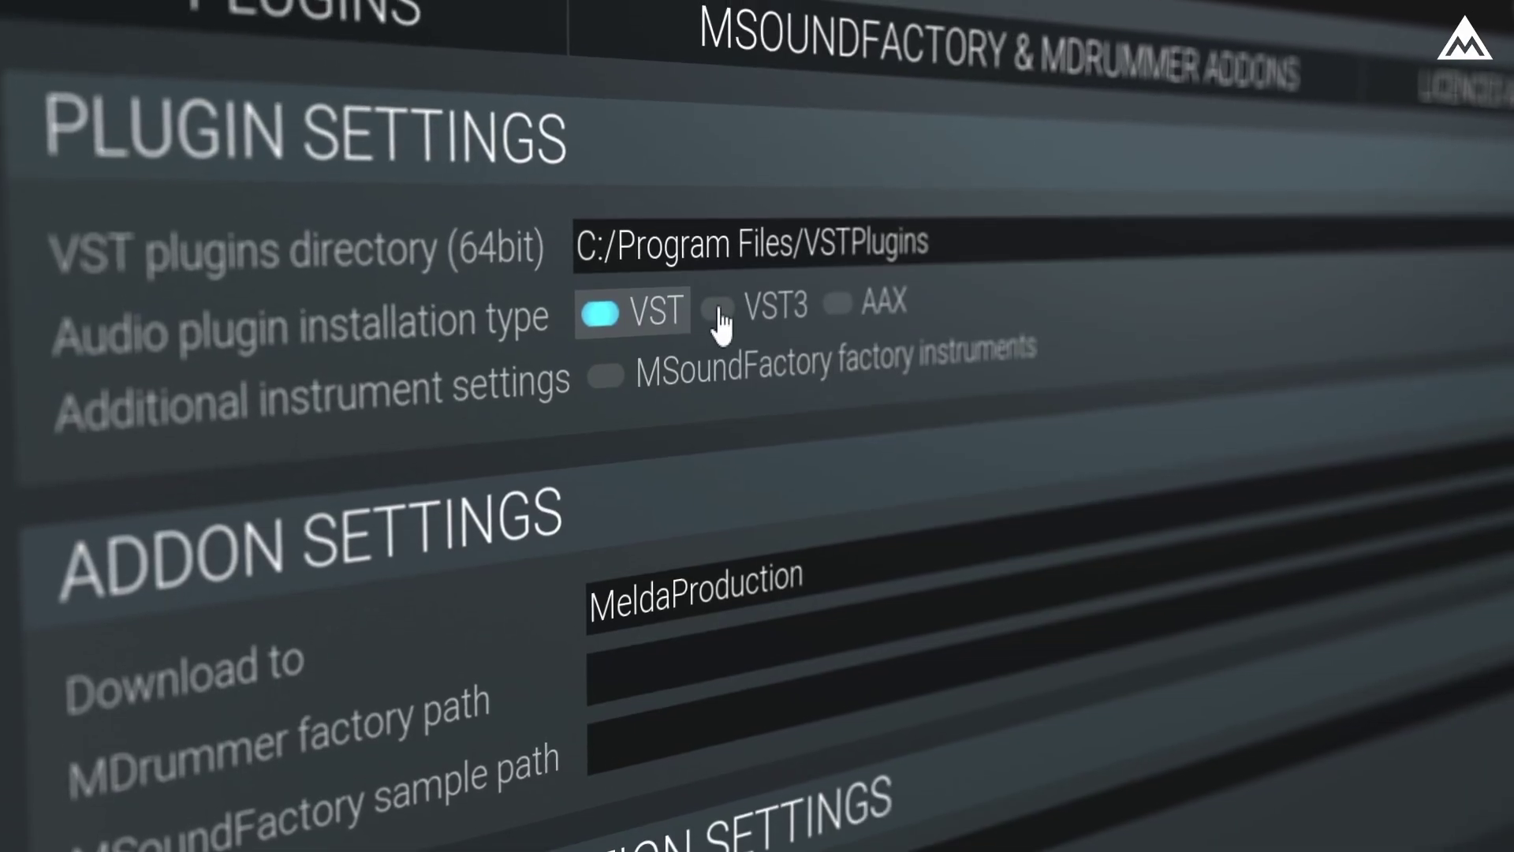
pyautogui.click(719, 328)
pyautogui.click(838, 314)
pyautogui.click(599, 456)
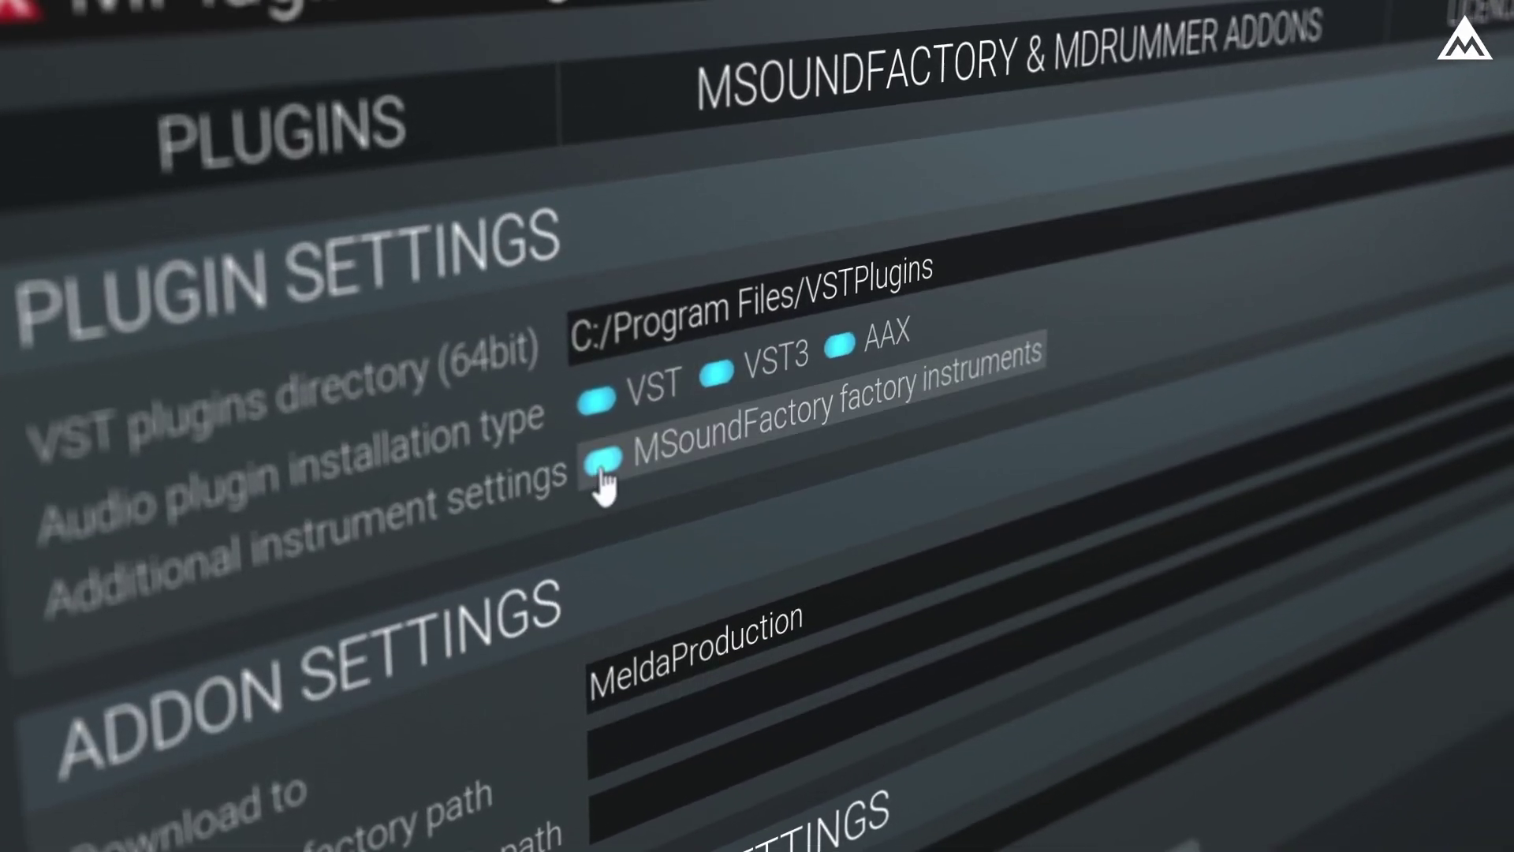